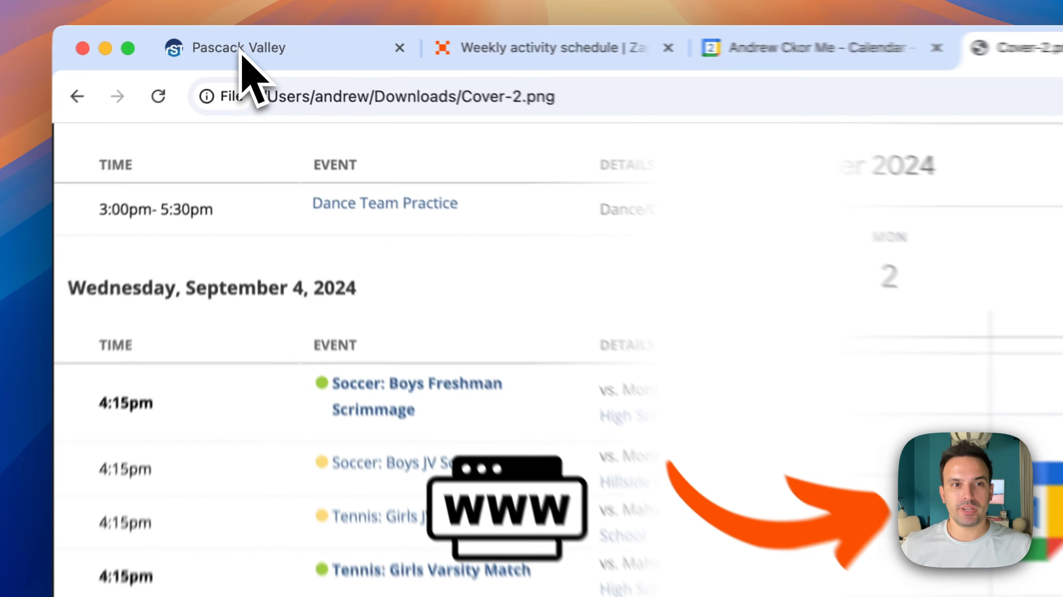
# Examine the Pascack Valley athletics calendar for the week of September 2, 2024, including event times, home or away markers and locations.
pyautogui.click(243, 41)
pyautogui.scroll(5, 264, 101)
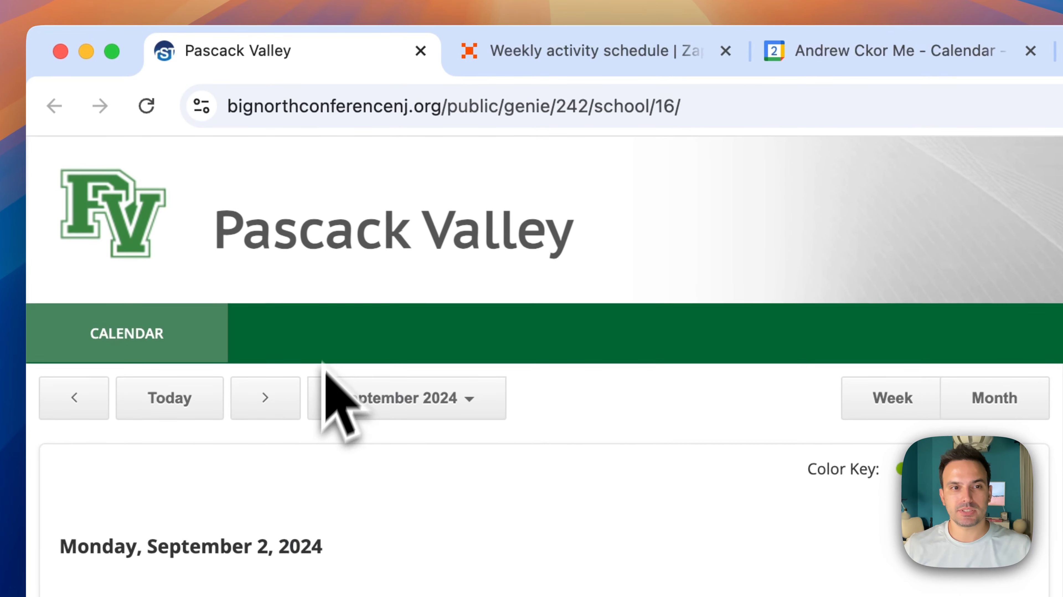
pyautogui.moveTo(263, 217); pyautogui.dragTo(556, 243)
pyautogui.scroll(-5, 574, 309)
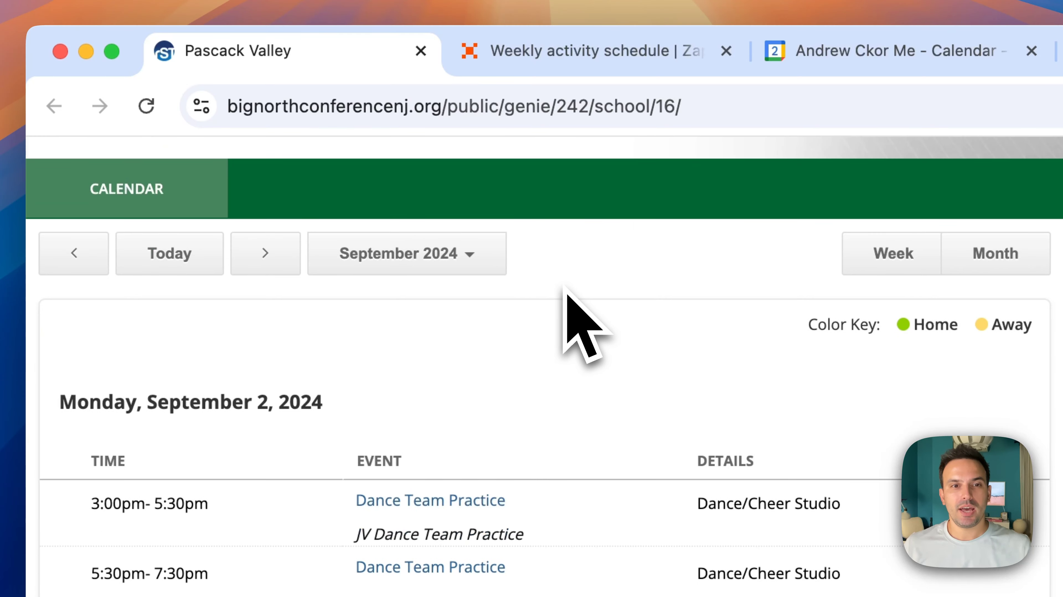
pyautogui.scroll(-5, 413, 188)
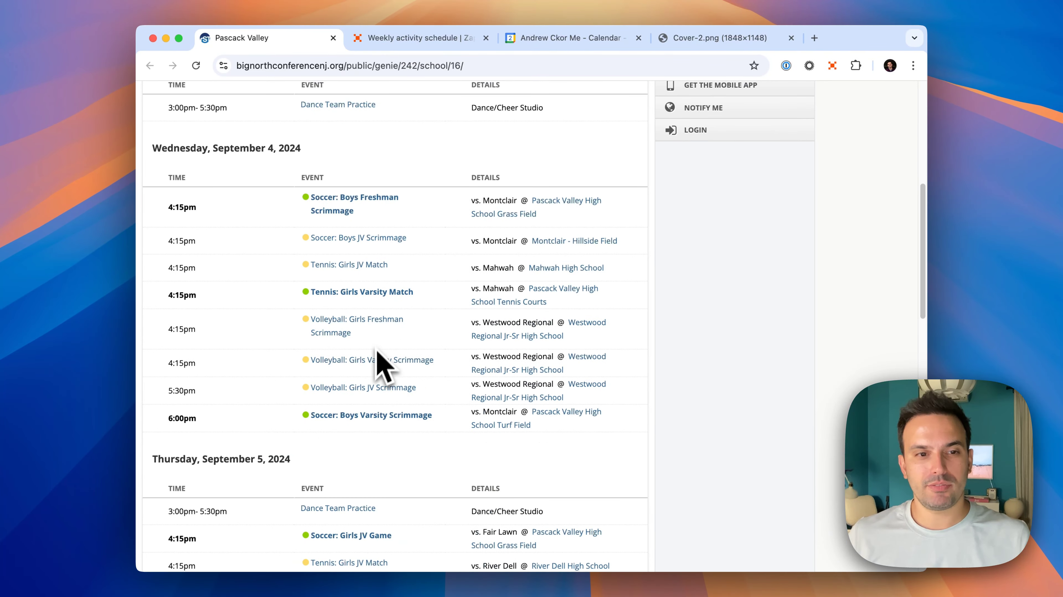
pyautogui.scroll(-10, 289, 301)
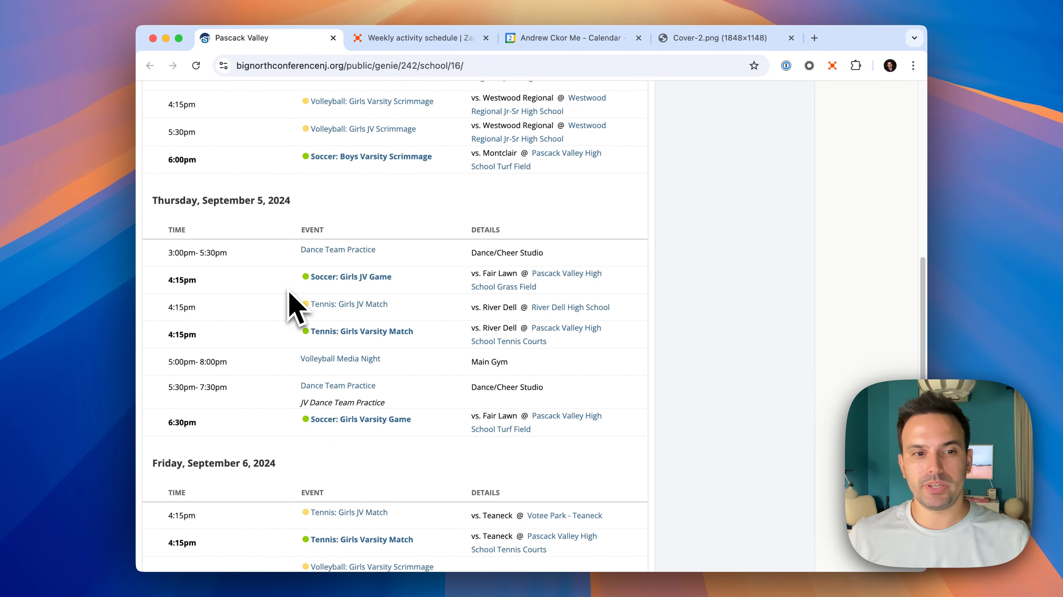
pyautogui.scroll(-1, 295, 309)
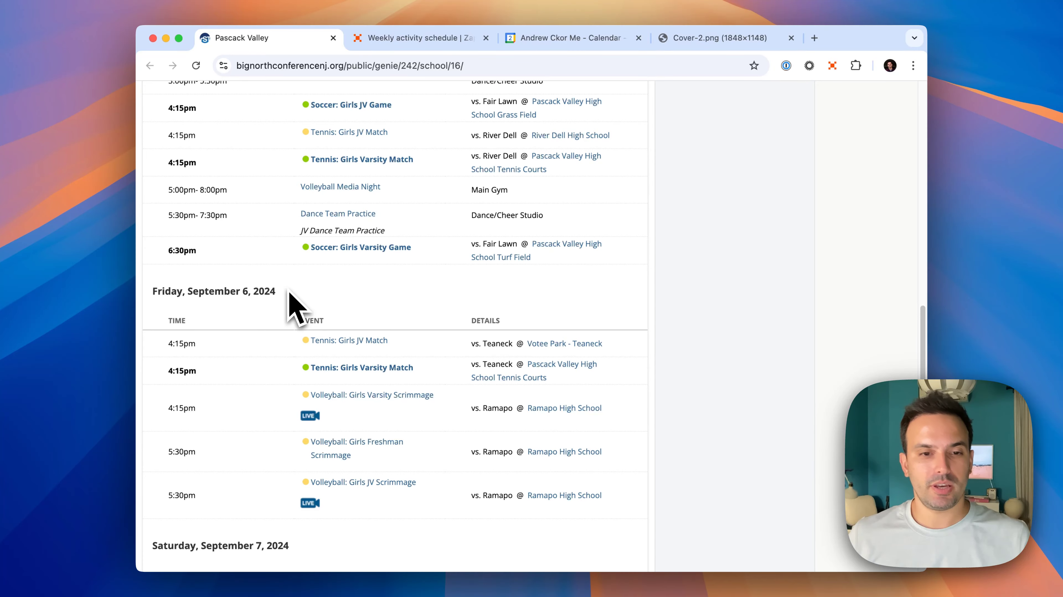
pyautogui.scroll(-11, 289, 293)
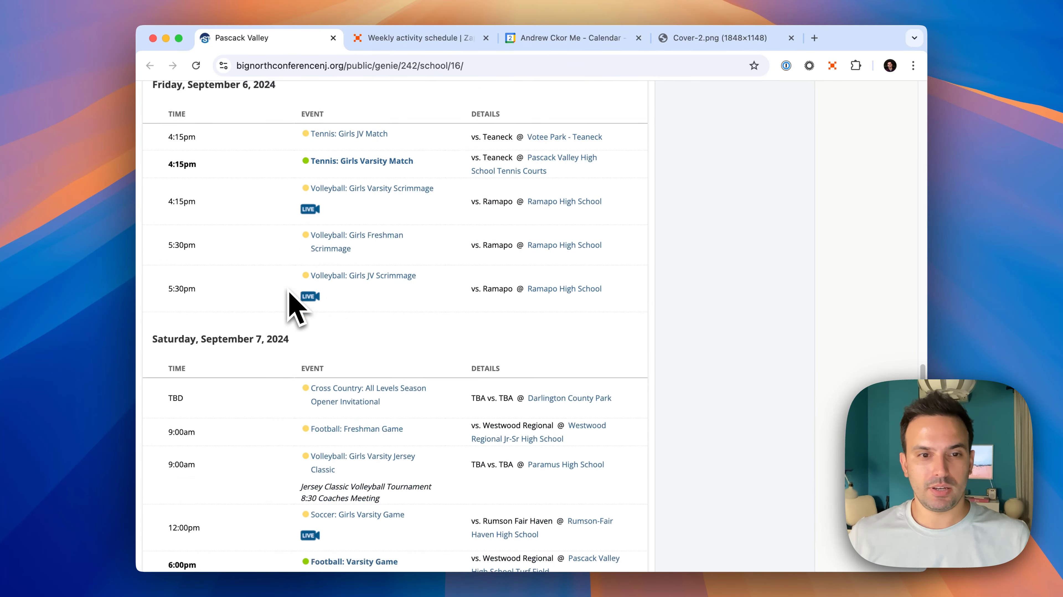
pyautogui.scroll(20, 293, 310)
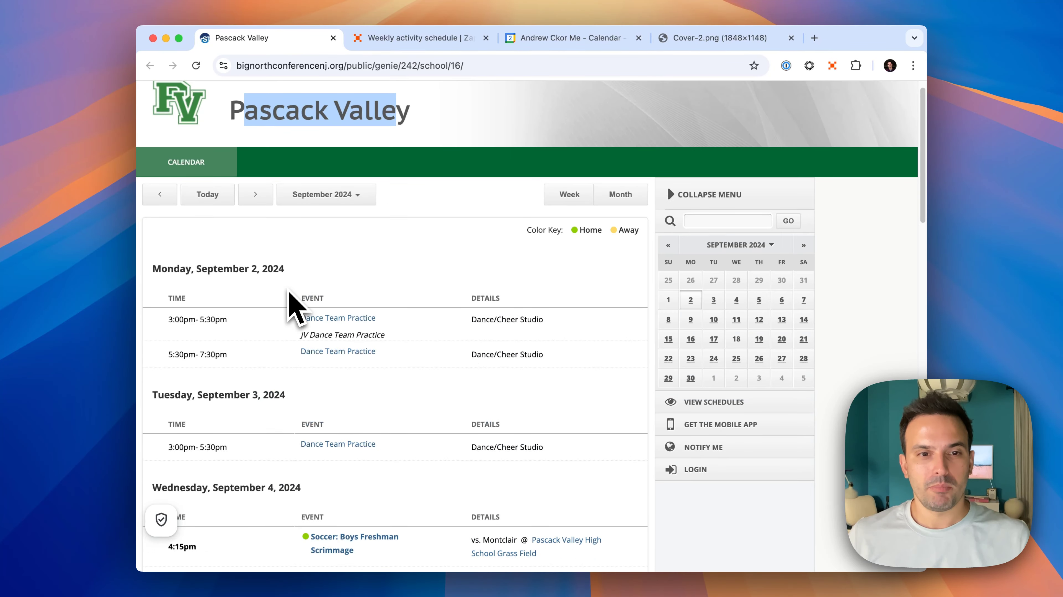
pyautogui.scroll(-6, 292, 309)
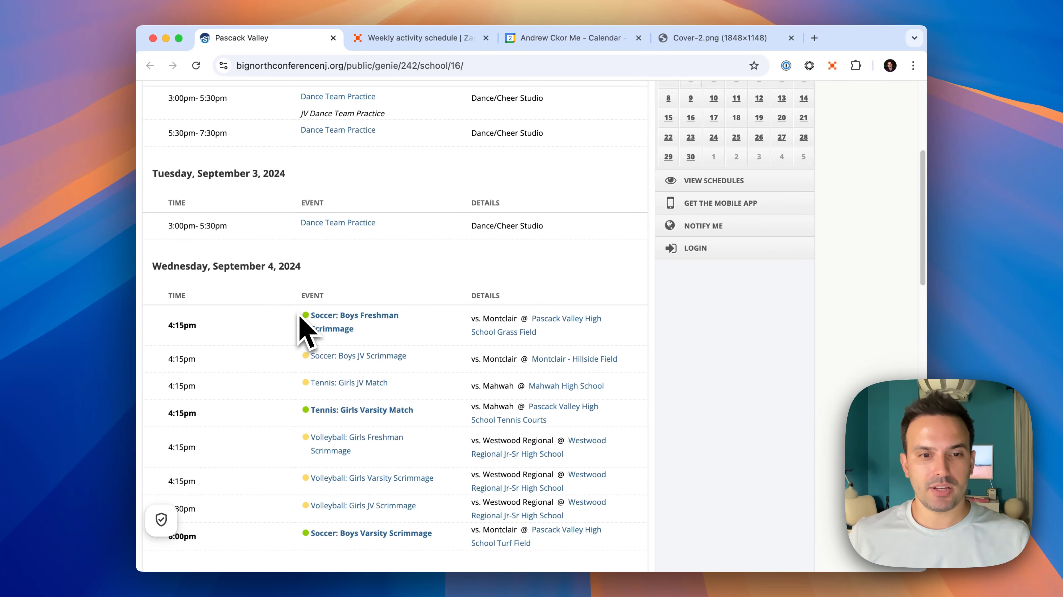
pyautogui.scroll(-1, 298, 322)
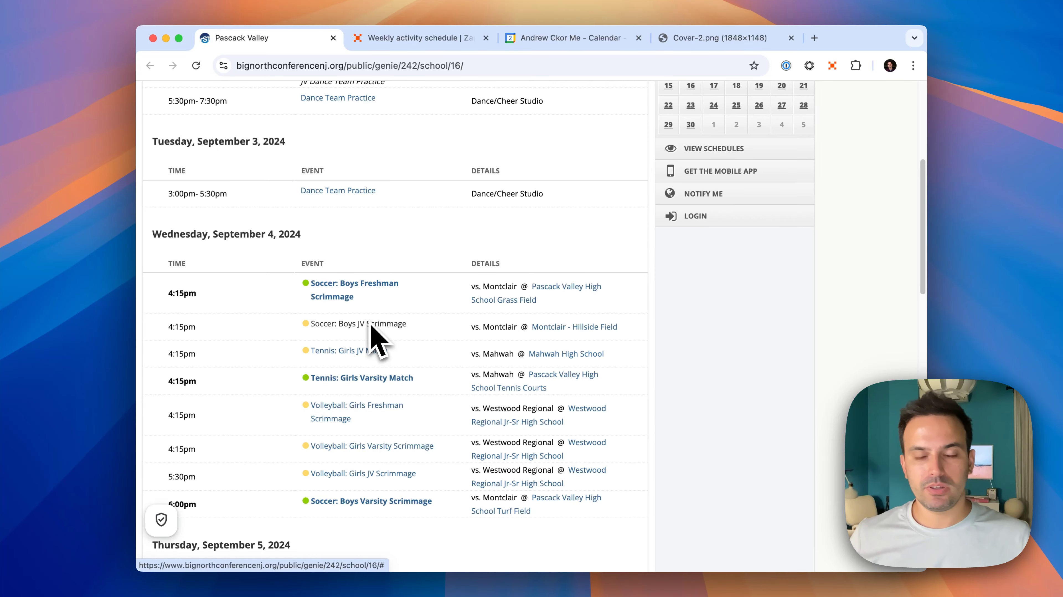
# Switch to Zapier Central and create a new assistant named "Weekly athletics schedule".
pyautogui.click(447, 47)
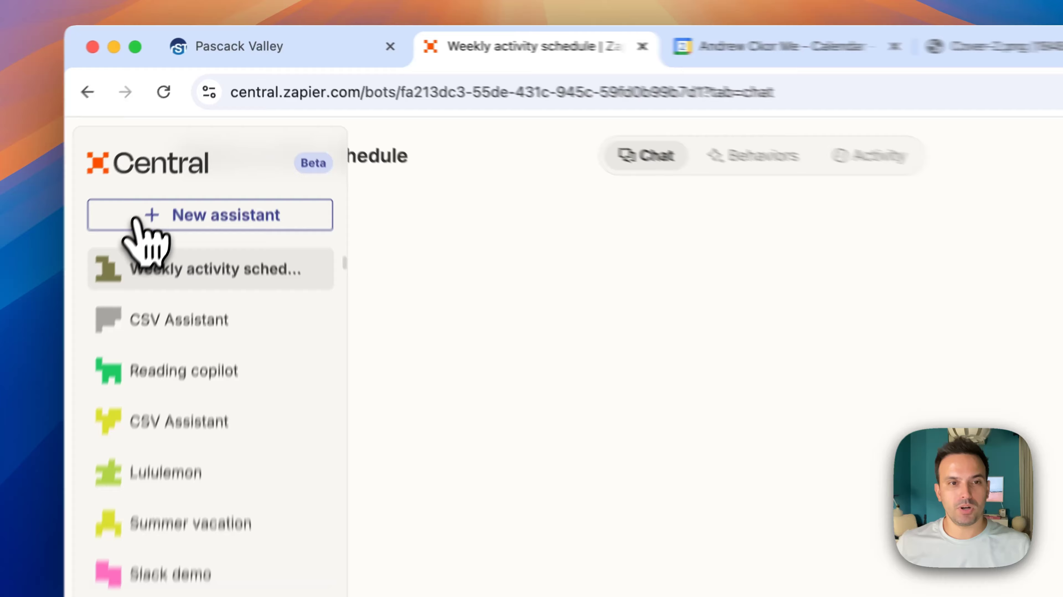
pyautogui.click(204, 140)
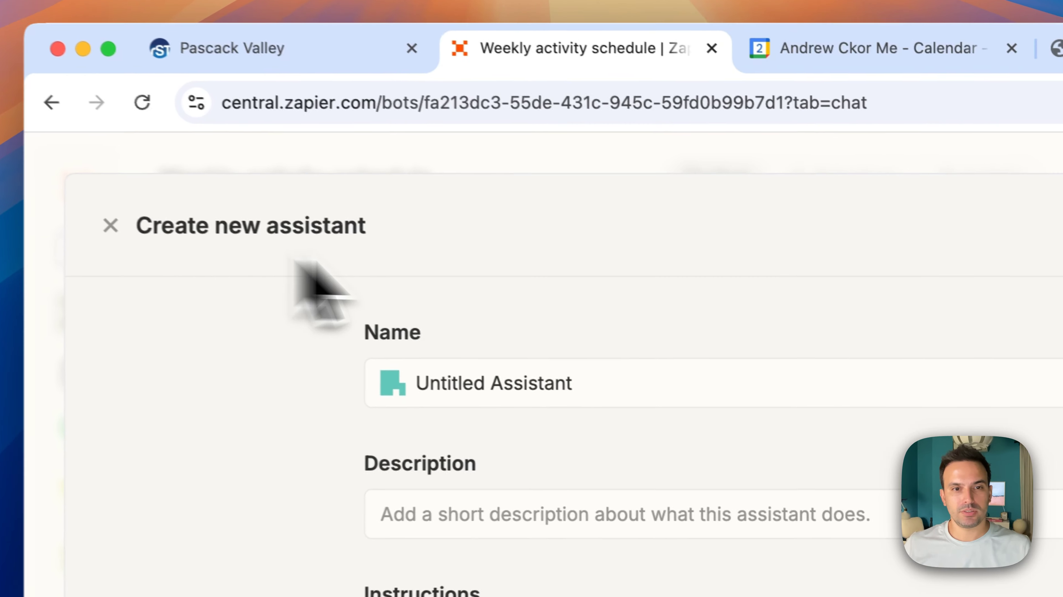
pyautogui.tripleClick(488, 362)
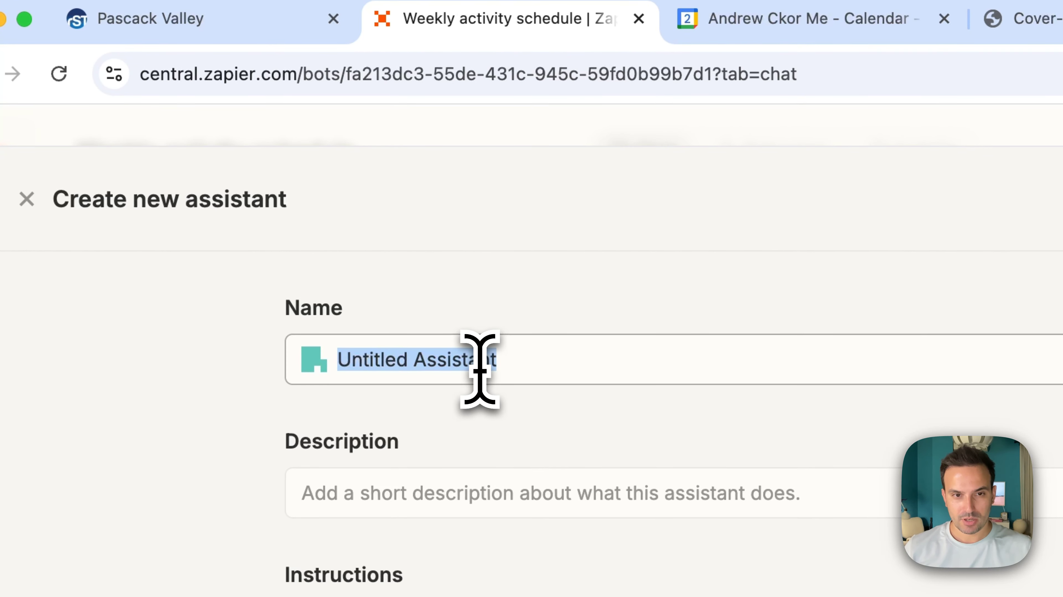
pyautogui.write('Weekly athletics schedule')
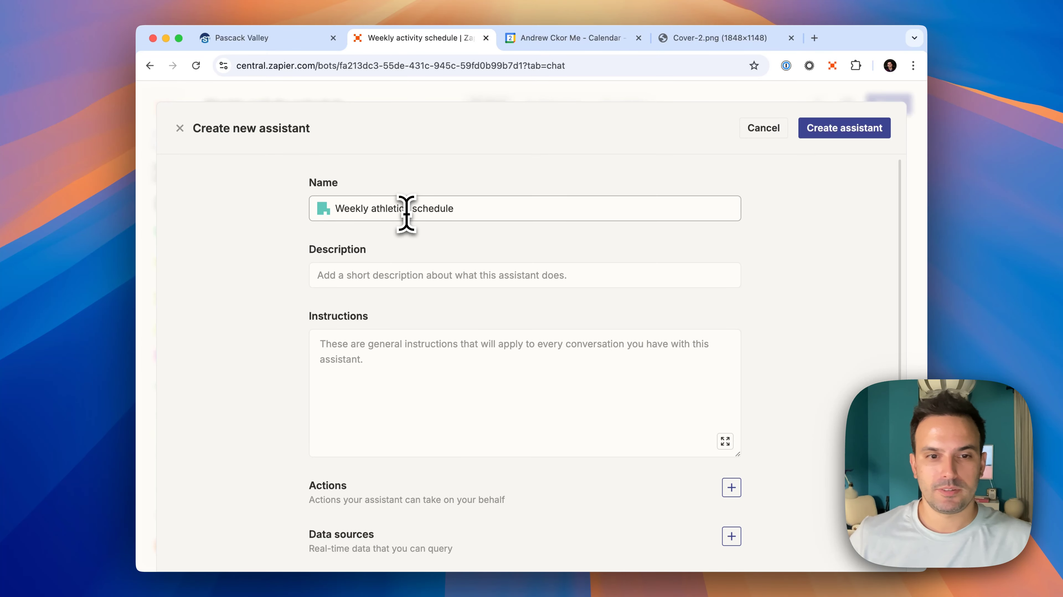
pyautogui.scroll(-1, 556, 388)
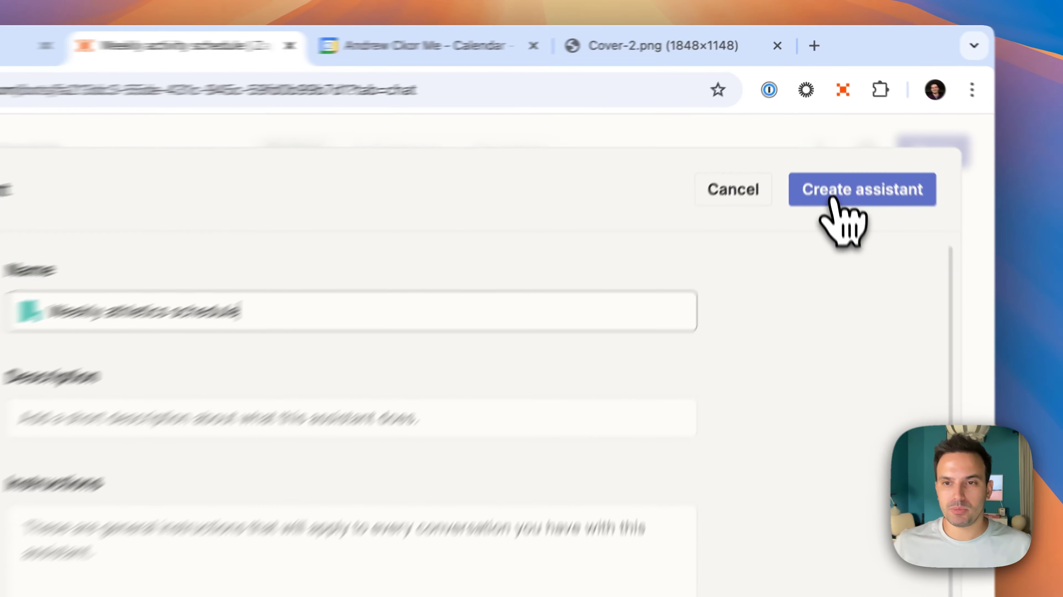
pyautogui.click(832, 192)
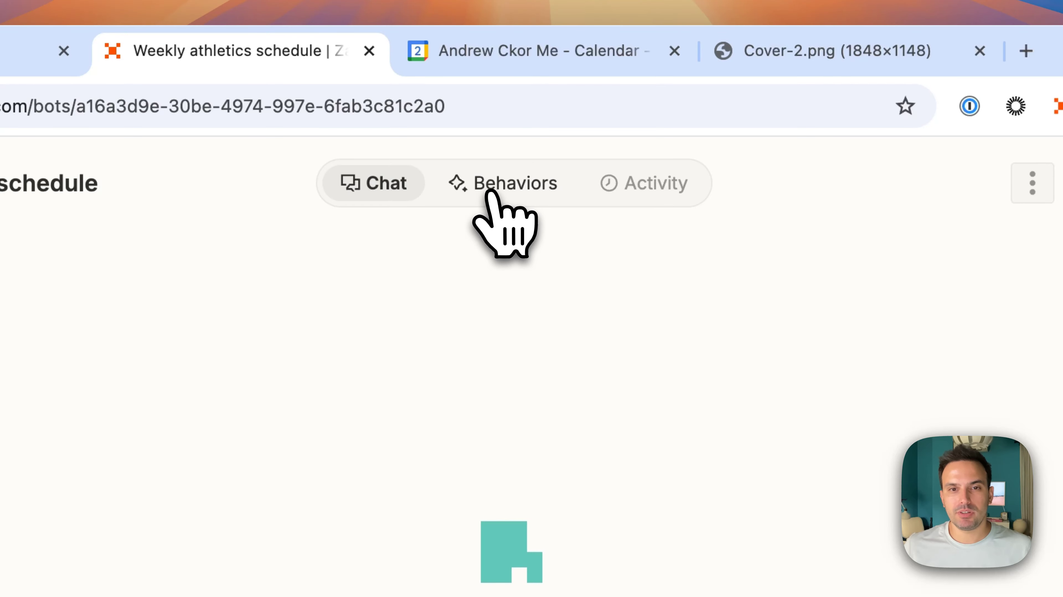
# Create a behavior with pasted instructions to pull the school's schedule URL every Sunday and add Soccer: Boys JV events to the calendar.
pyautogui.click(495, 195)
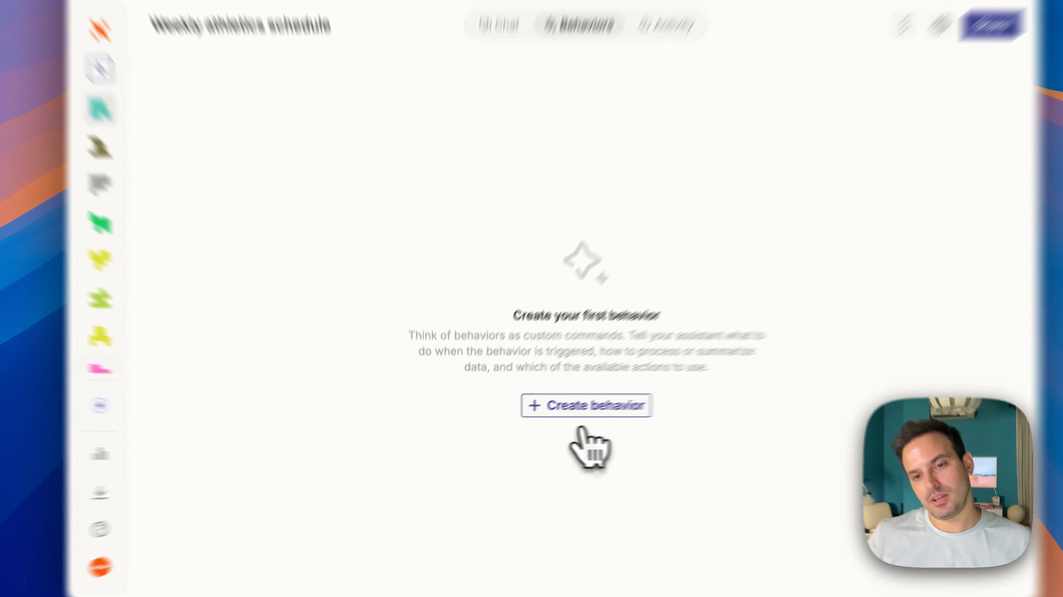
pyautogui.click(559, 415)
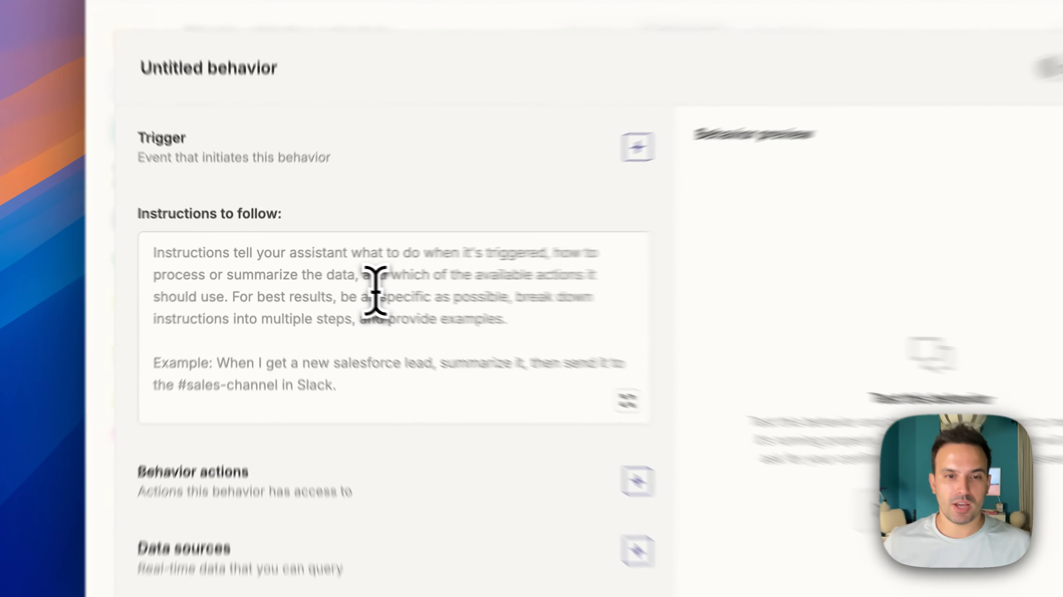
pyautogui.click(338, 285)
pyautogui.press('super+v')
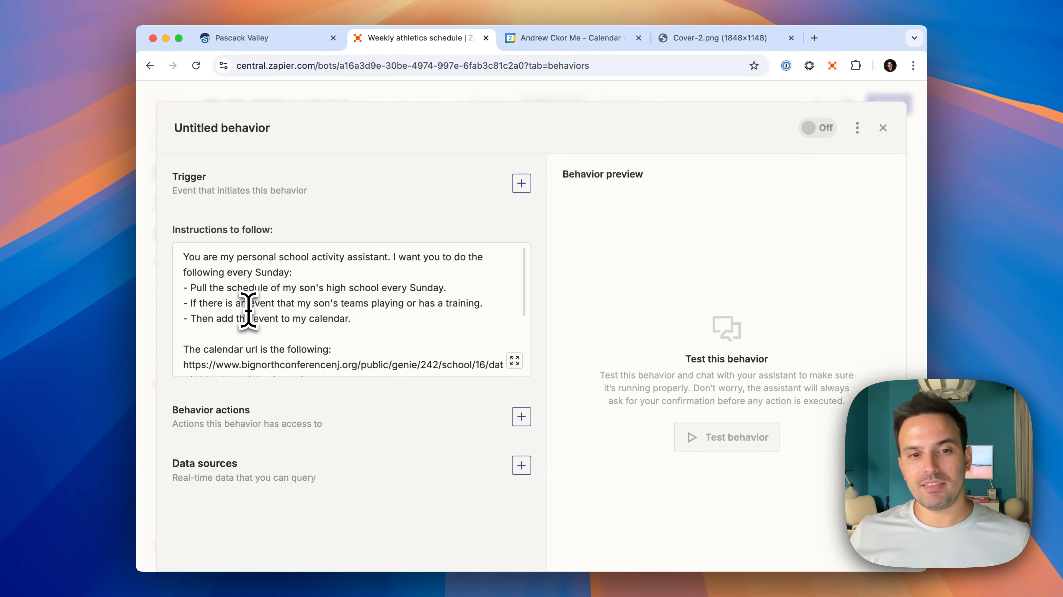
# Review the calendar URL in the behavior's instructions against the Pascack Valley schedule page's address.
pyautogui.scroll(-3, 251, 312)
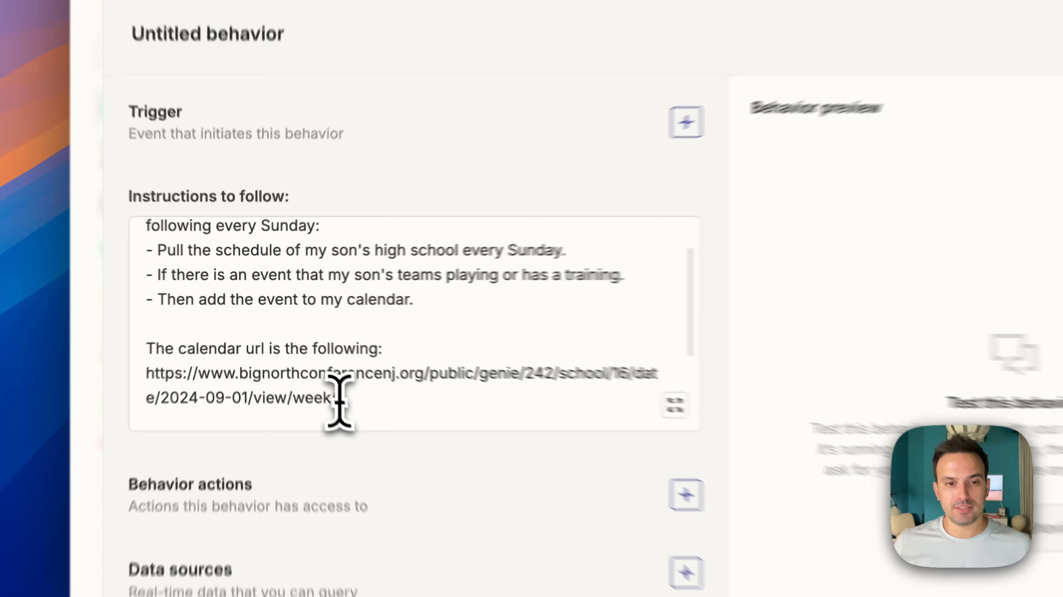
pyautogui.moveTo(302, 356); pyautogui.dragTo(185, 340)
pyautogui.hotkey('ctrl', 'shift', 'Tab')
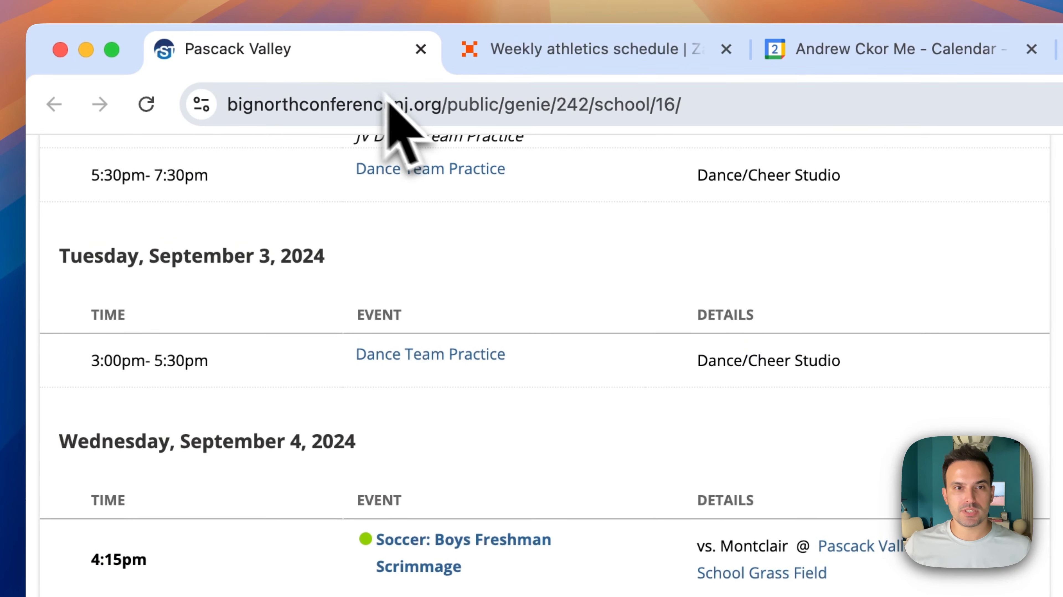
pyautogui.click(535, 63)
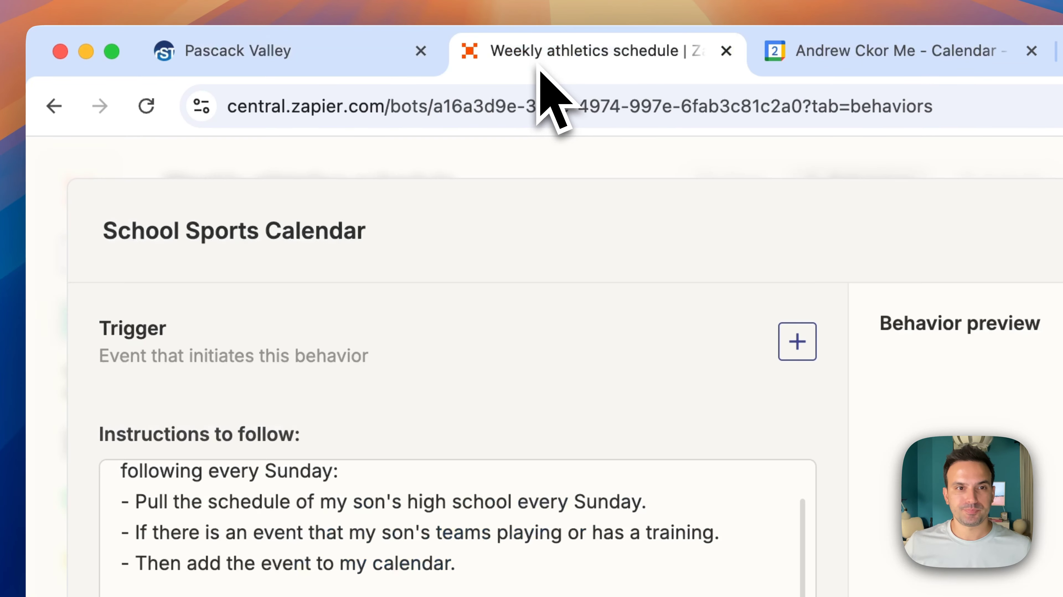
pyautogui.scroll(-5, 351, 435)
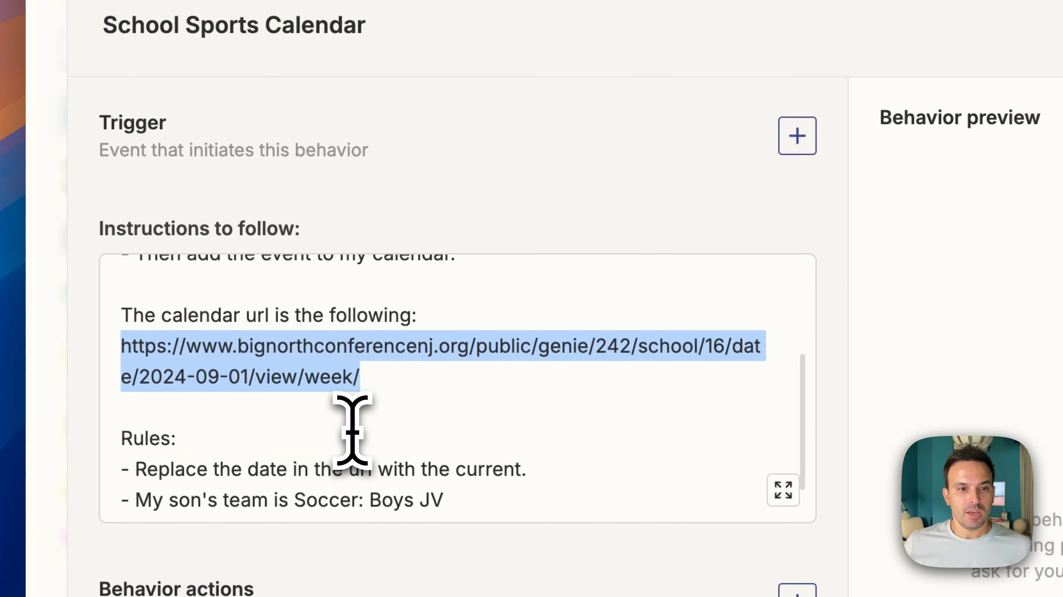
# Review the rules in the instructions about replacing the URL's date and matching the Soccer: Boys JV team.
pyautogui.click(339, 438)
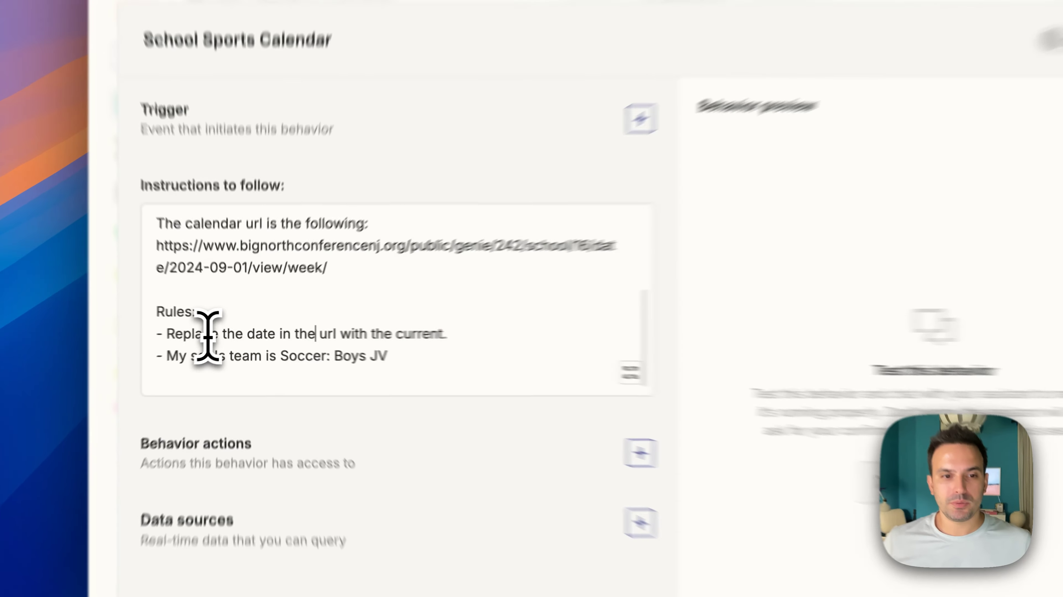
pyautogui.moveTo(196, 334); pyautogui.dragTo(339, 334)
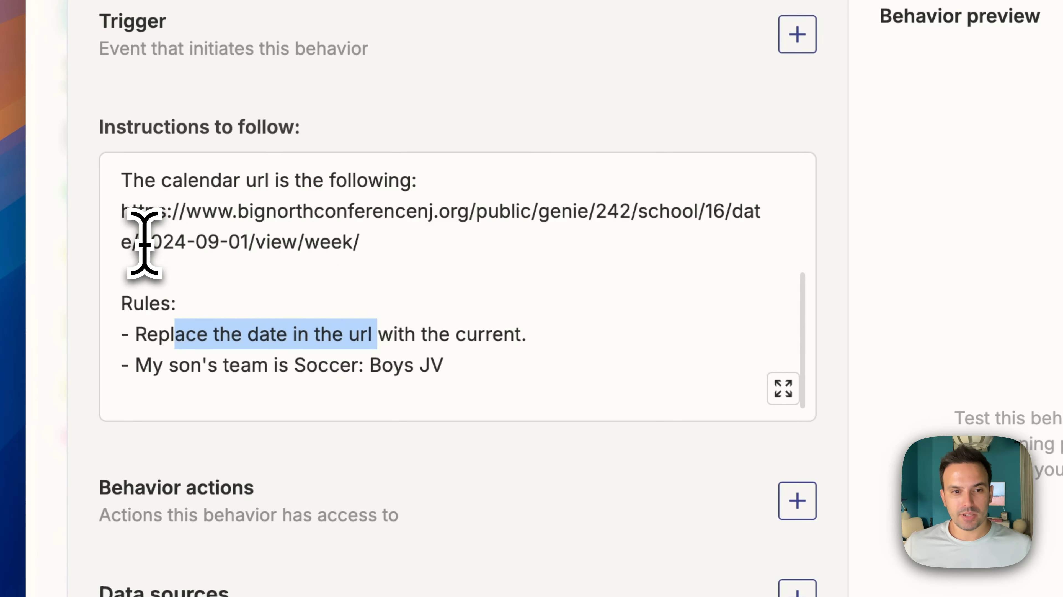
pyautogui.moveTo(142, 242); pyautogui.dragTo(248, 241)
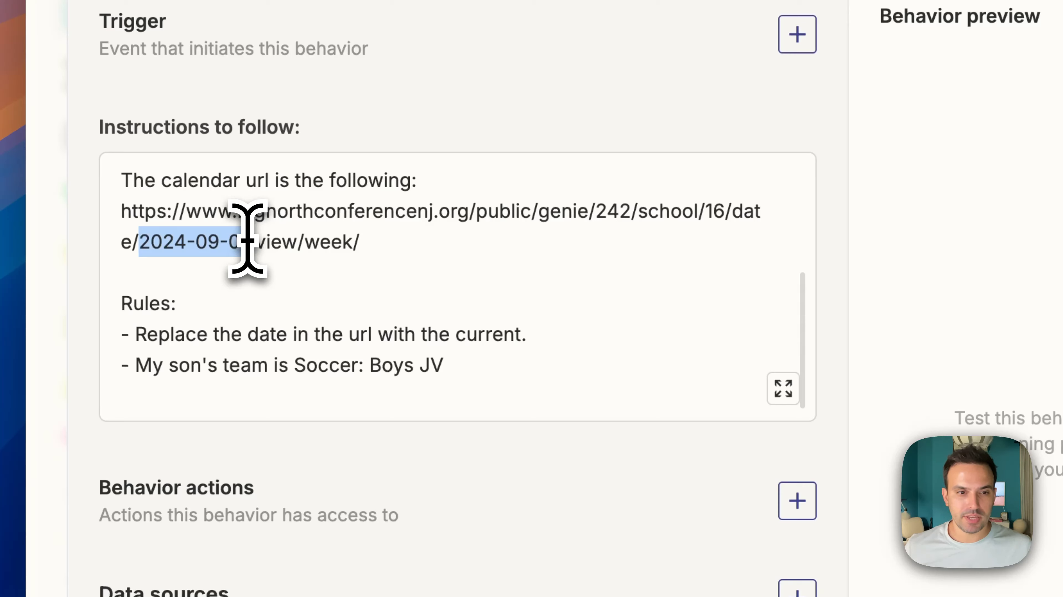
pyautogui.moveTo(247, 240); pyautogui.dragTo(251, 240)
pyautogui.click(194, 368)
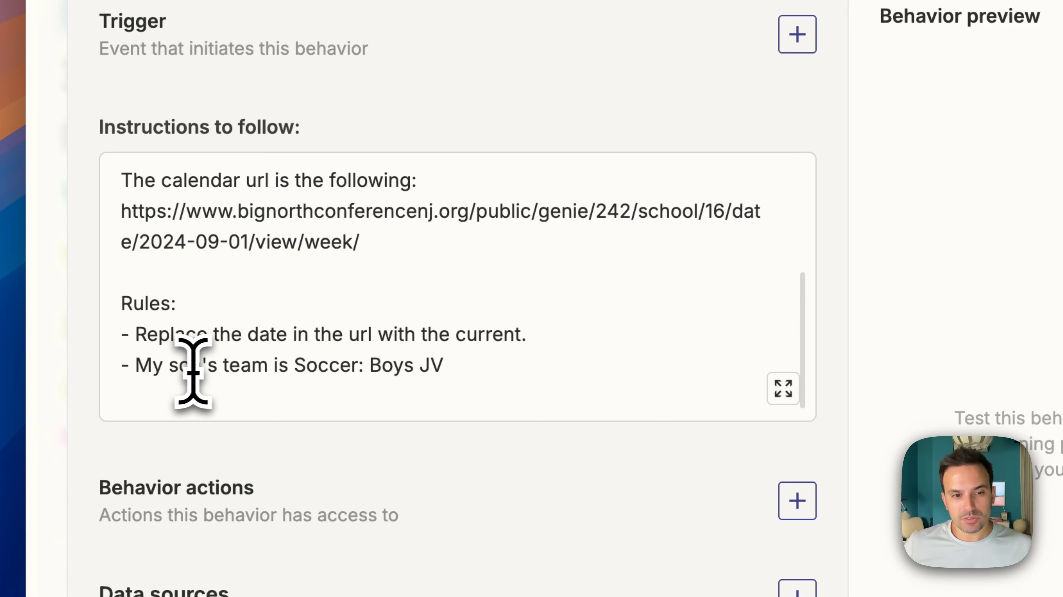
pyautogui.moveTo(294, 366); pyautogui.dragTo(353, 367)
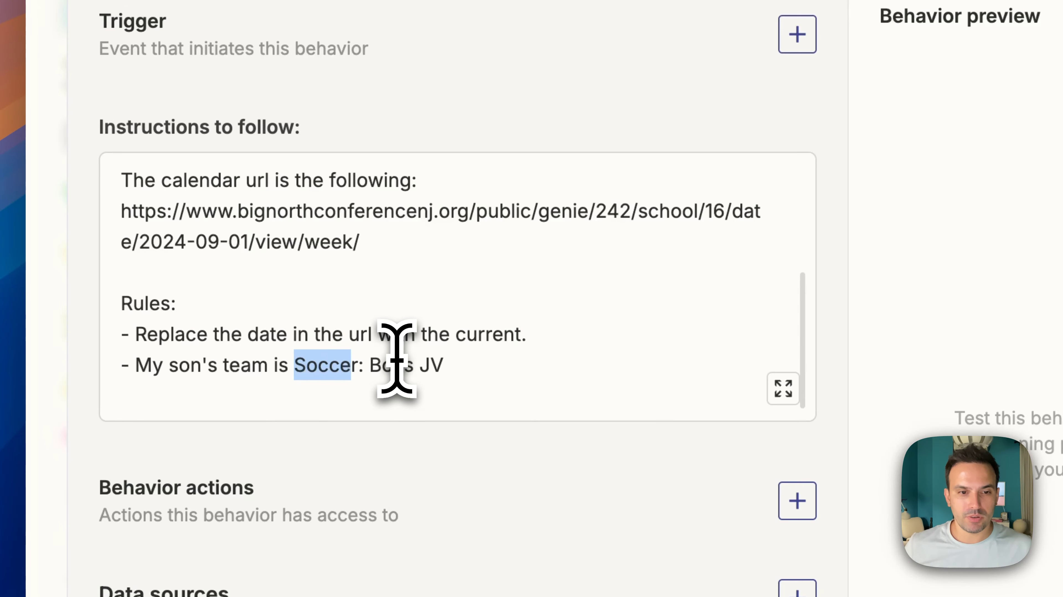
pyautogui.click(396, 364)
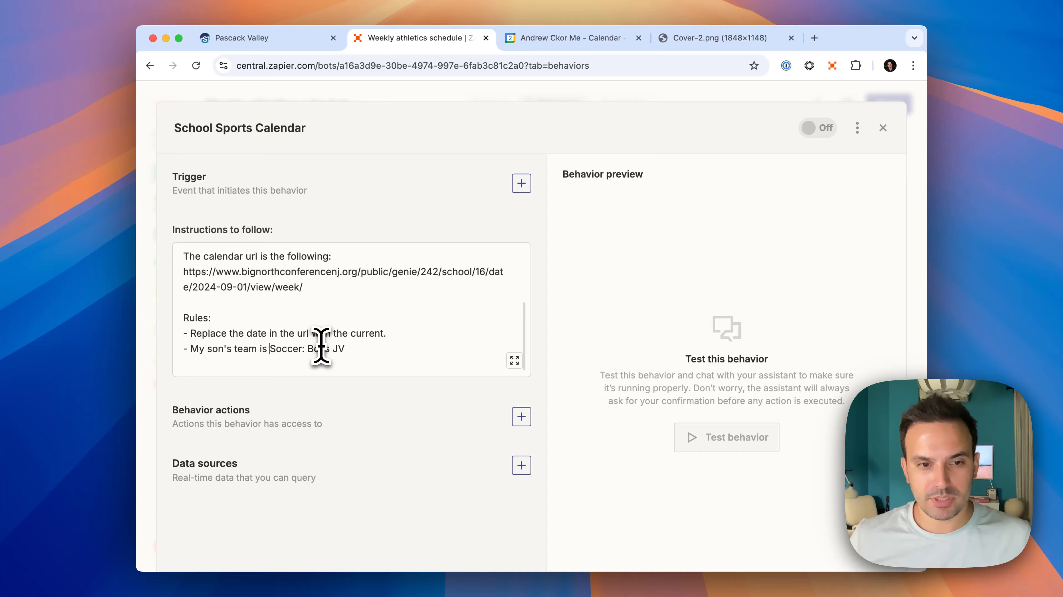
pyautogui.hotkey('alt', 'shift', 'Right')
pyautogui.hotkey('alt', 'shift', 'Right')
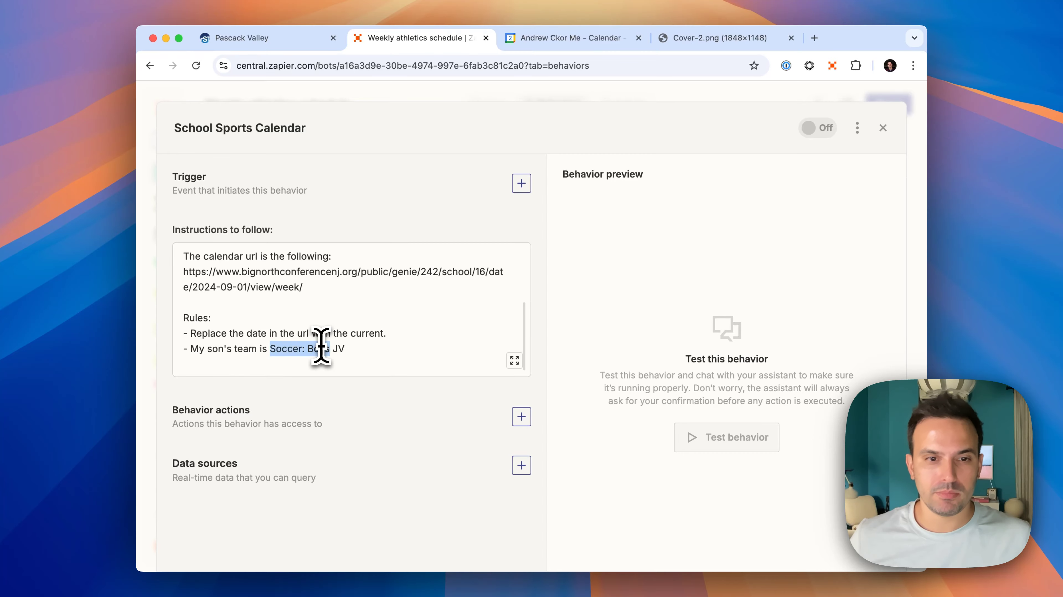
# Look through the Pascack Valley schedule page for the team names used in its event titles.
pyautogui.click(295, 43)
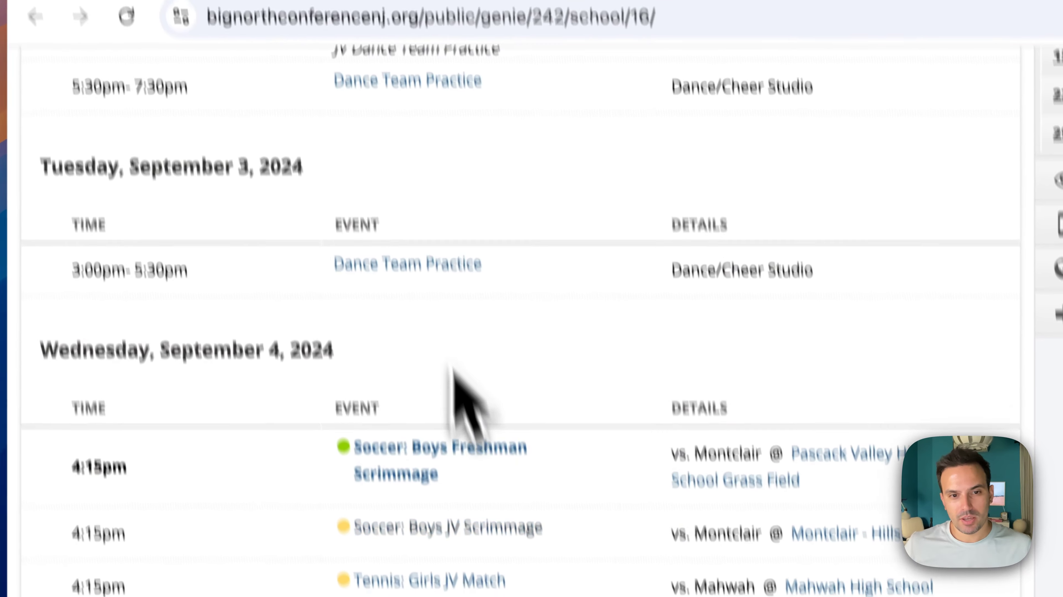
pyautogui.scroll(-15, 460, 441)
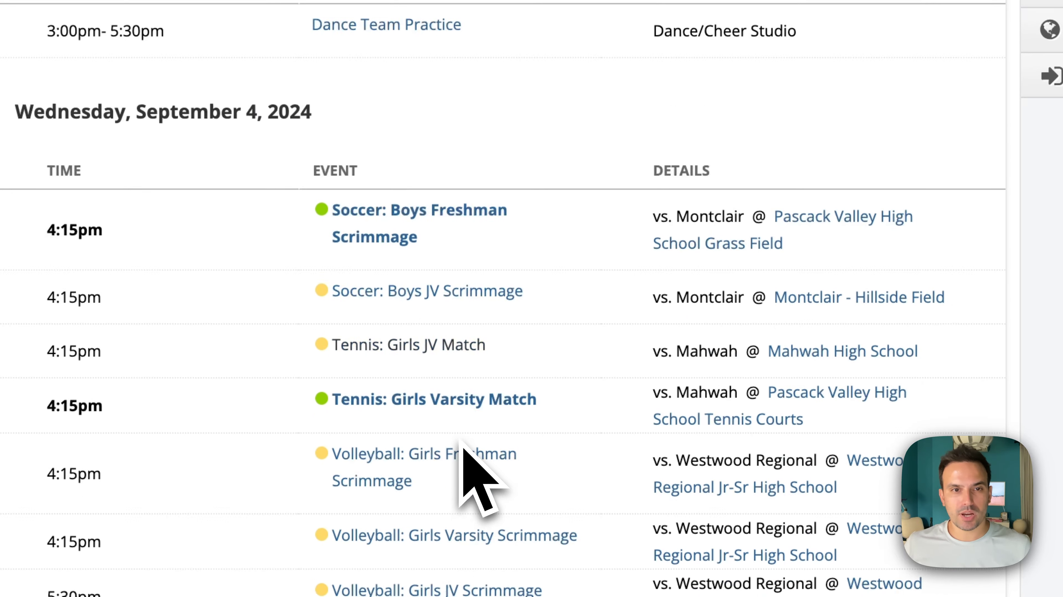
pyautogui.scroll(20, 460, 441)
pyautogui.scroll(-7, 461, 441)
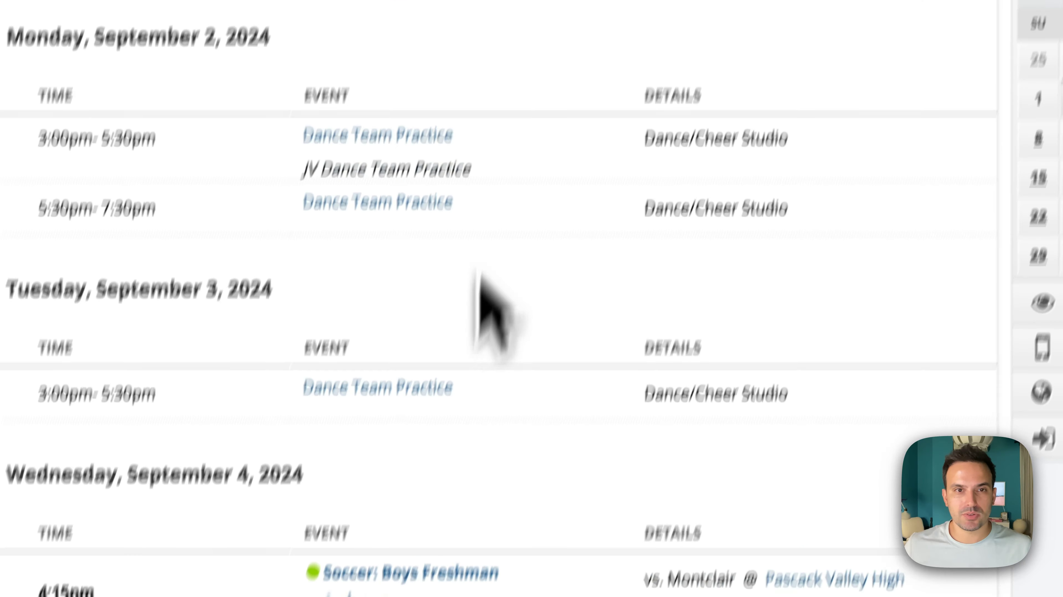
# Return to Zapier Central and choose Schedule by Zapier: Every Week as the School Sports Calendar behavior's trigger.
pyautogui.click(488, 45)
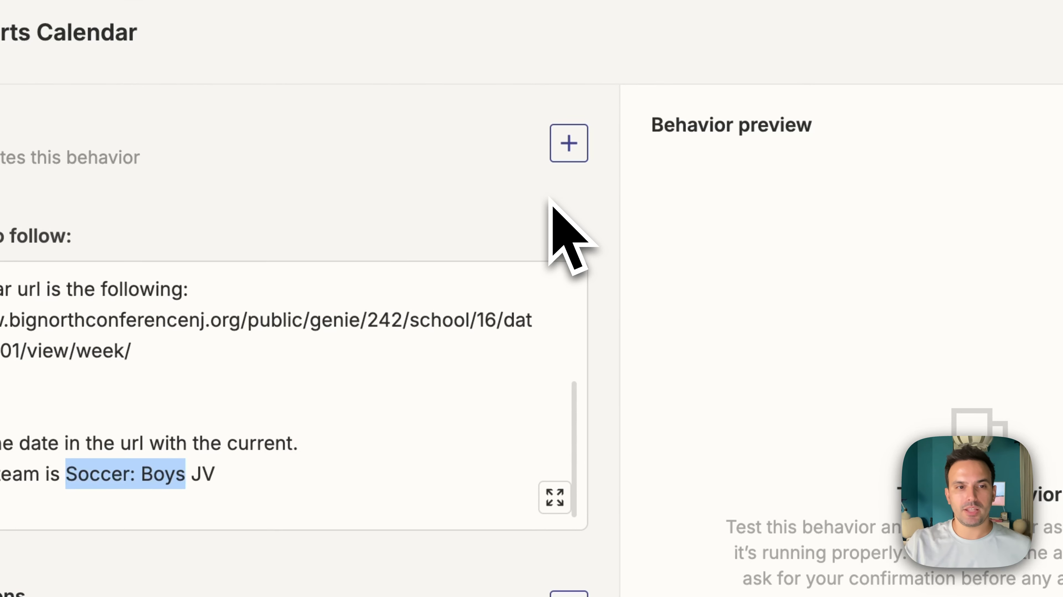
pyautogui.click(569, 143)
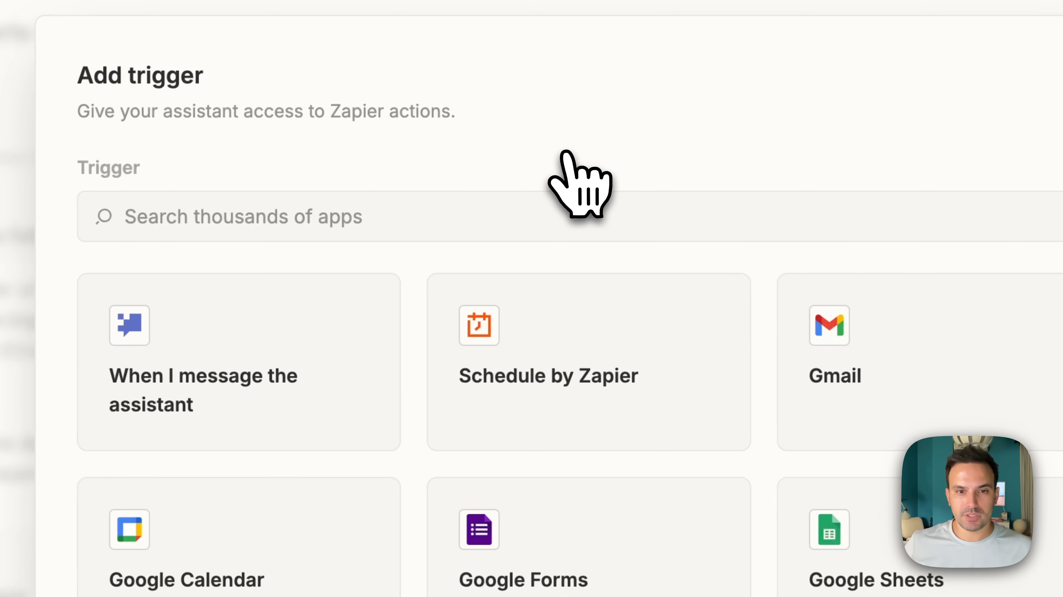
pyautogui.click(590, 393)
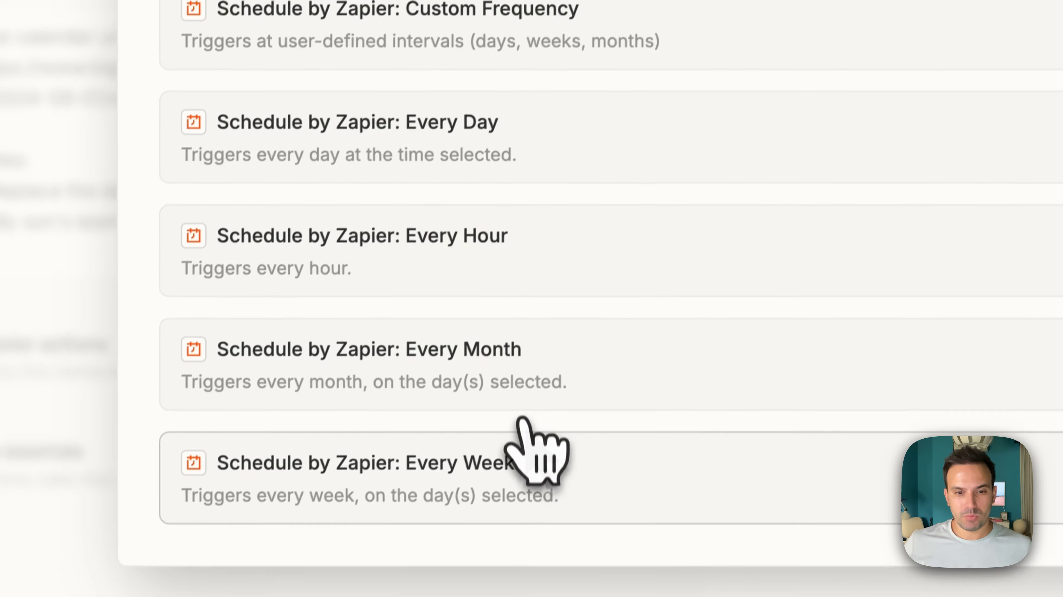
pyautogui.click(524, 434)
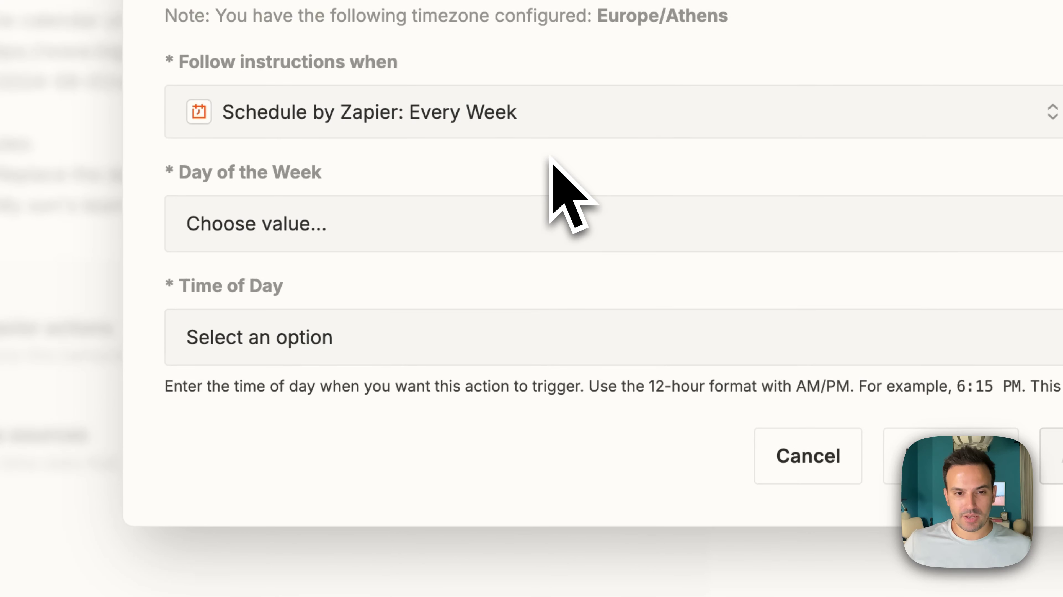
# Set the weekly trigger's day of the week to Sunday.
pyautogui.click(456, 213)
pyautogui.scroll(-3, 426, 359)
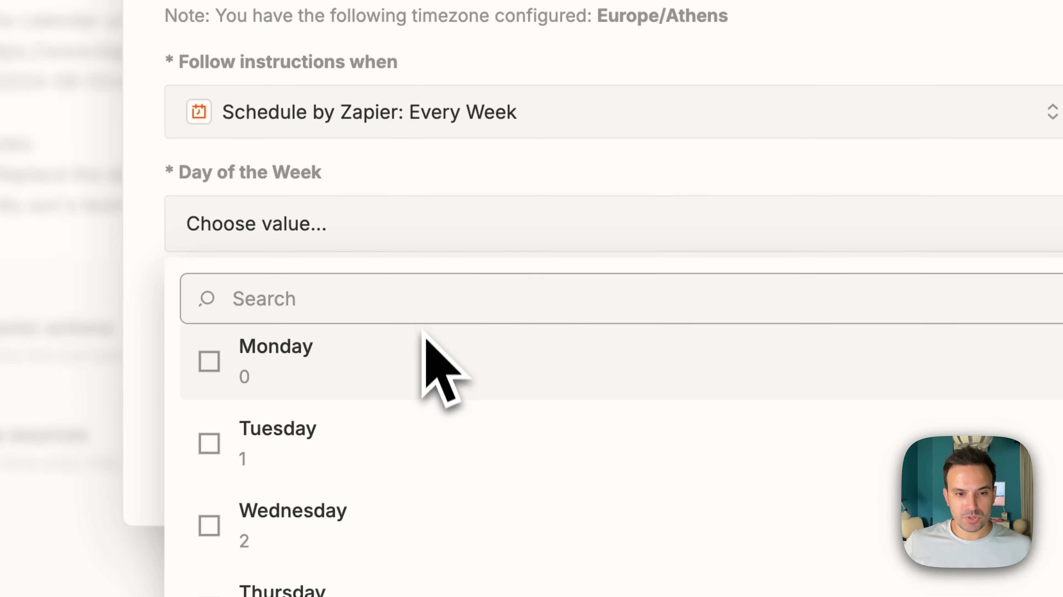
pyautogui.scroll(-3, 401, 434)
pyautogui.click(356, 596)
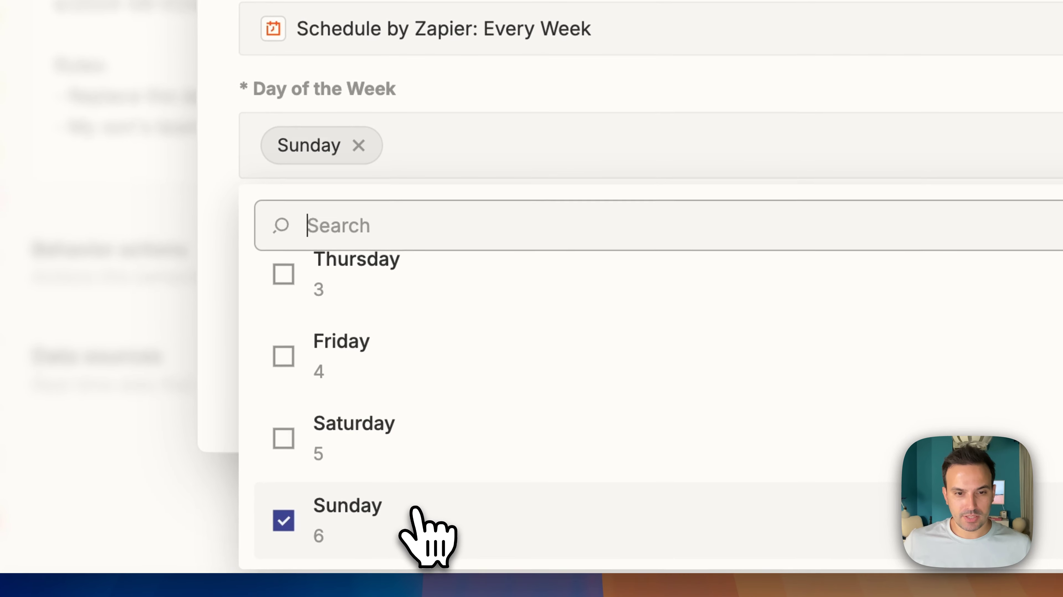
pyautogui.click(527, 91)
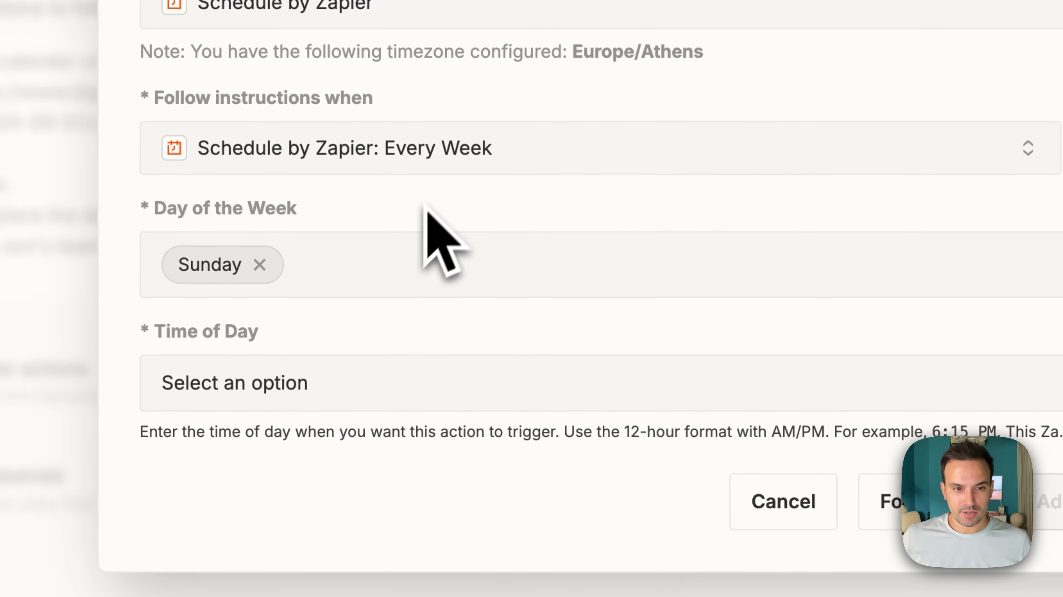
# Set the trigger's time of day to 10:30 AM and add the trigger to the behavior.
pyautogui.click(333, 385)
pyautogui.scroll(-20, 339, 342)
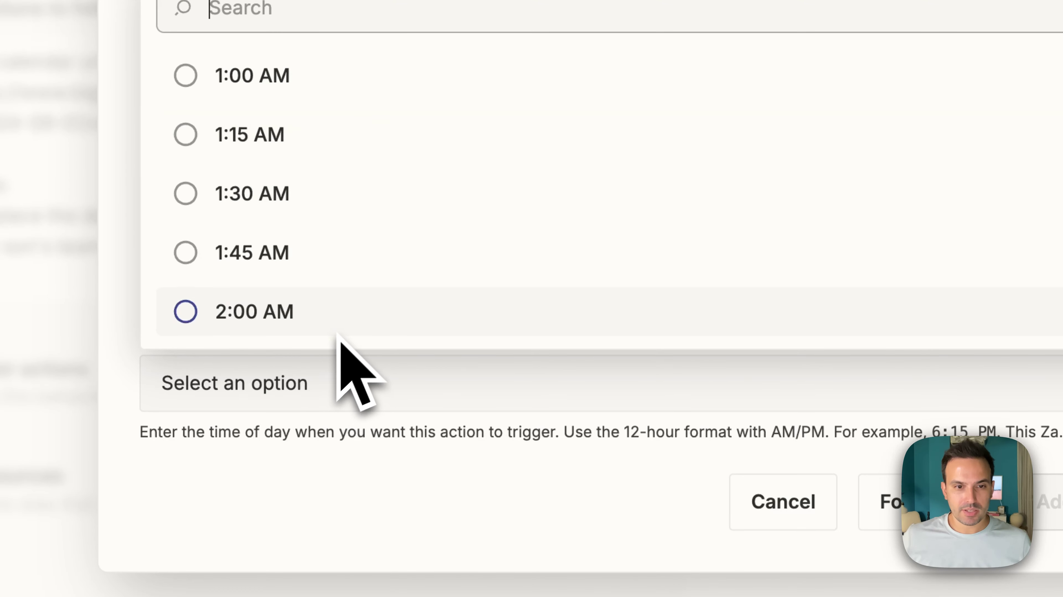
pyautogui.scroll(-5, 348, 326)
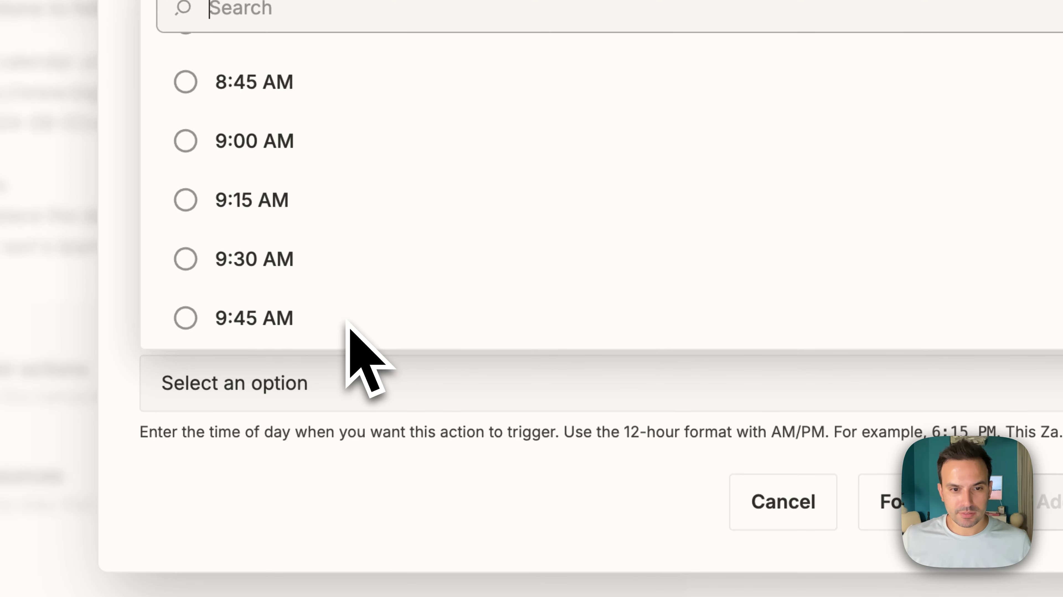
pyautogui.scroll(1, 344, 281)
pyautogui.click(333, 216)
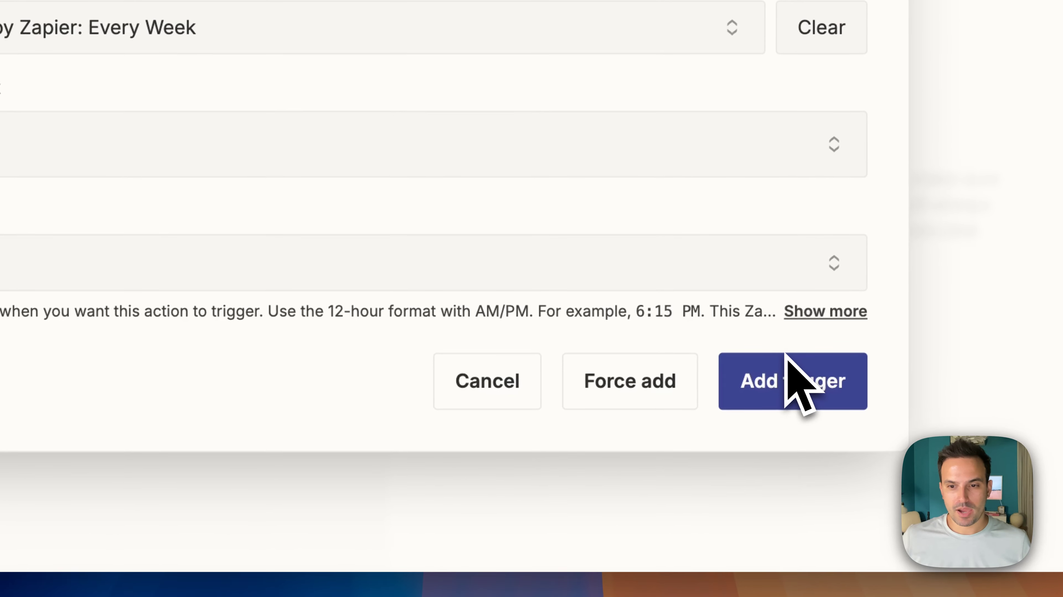
pyautogui.click(783, 382)
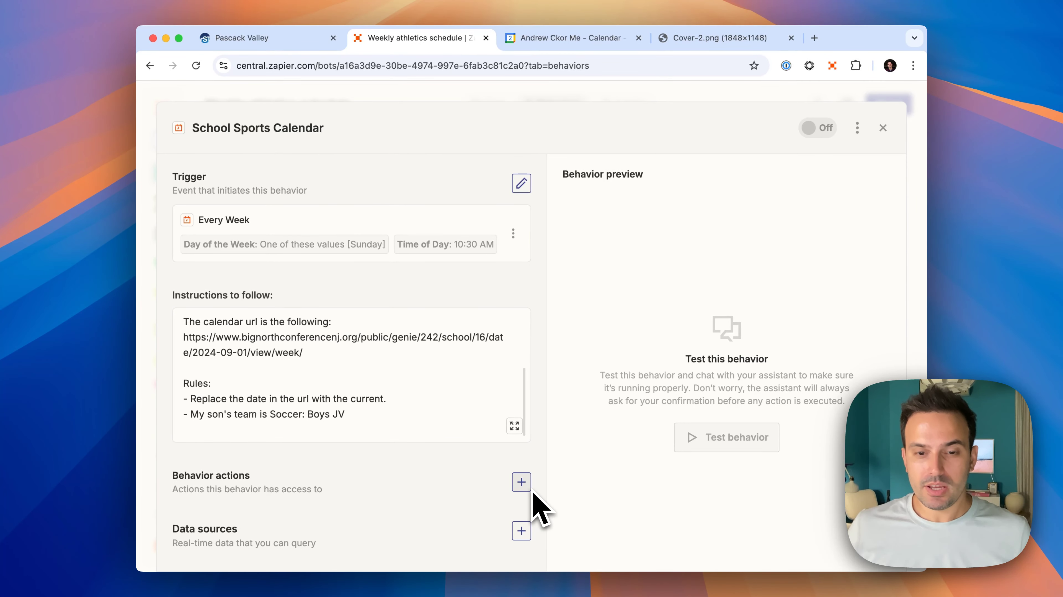
# Start a Google Calendar: Create Detailed Event action for the behavior, using the personal Google Calendar connection.
pyautogui.scroll(3, 305, 395)
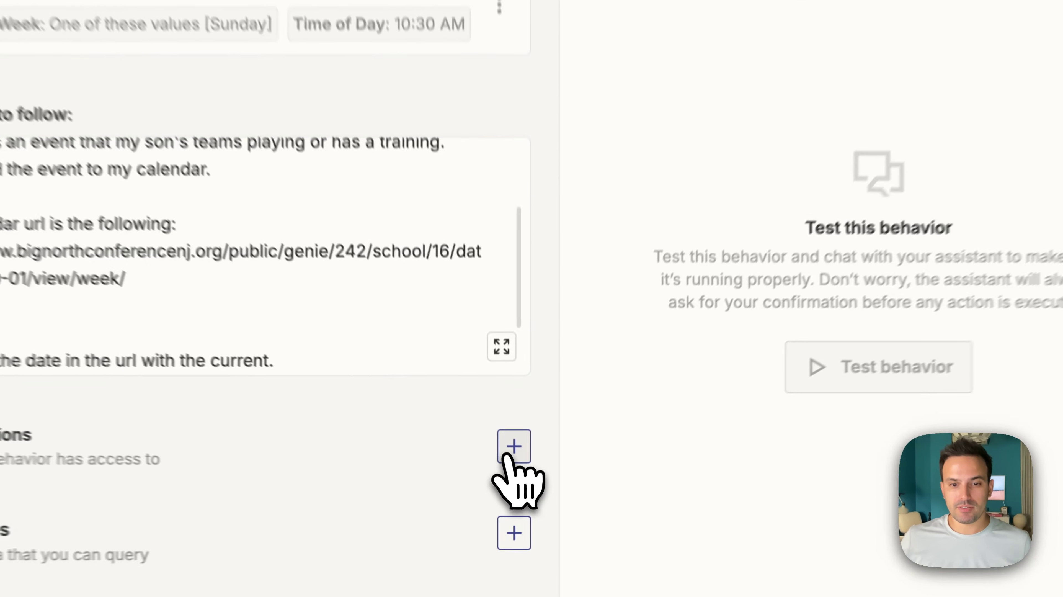
pyautogui.click(521, 483)
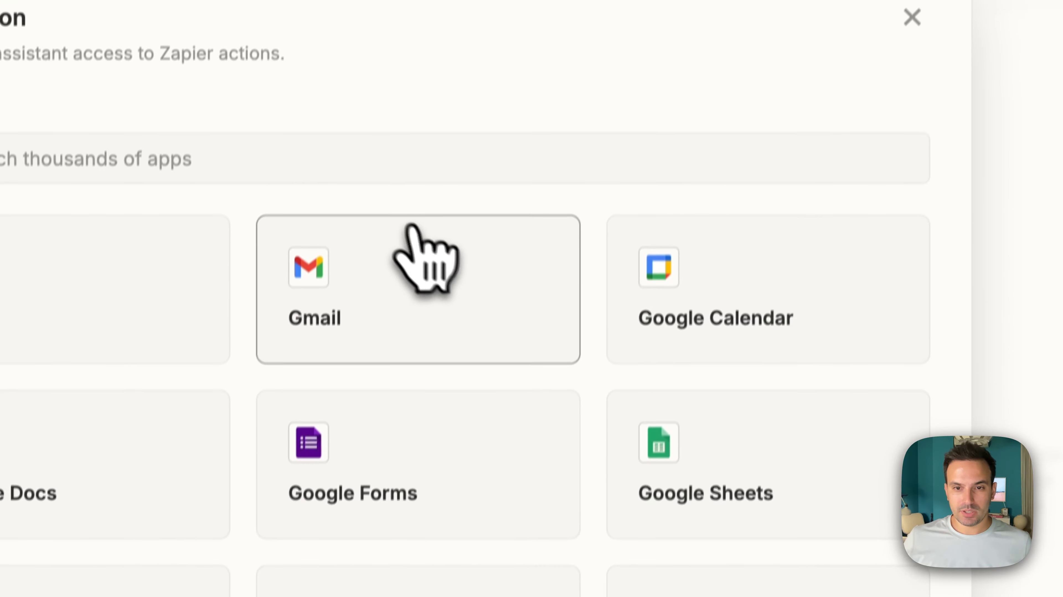
pyautogui.click(768, 321)
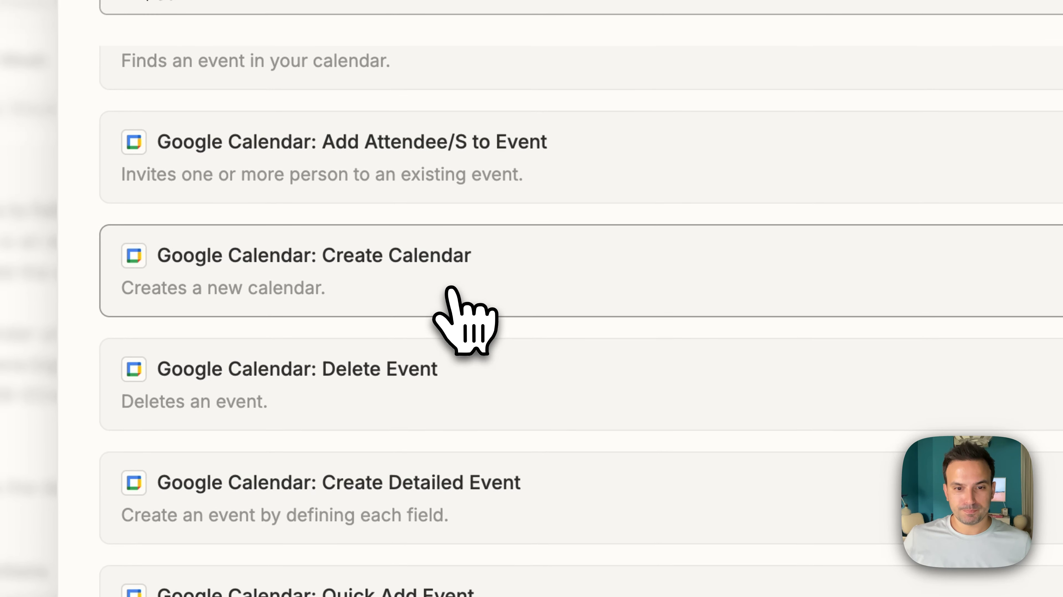
pyautogui.click(466, 516)
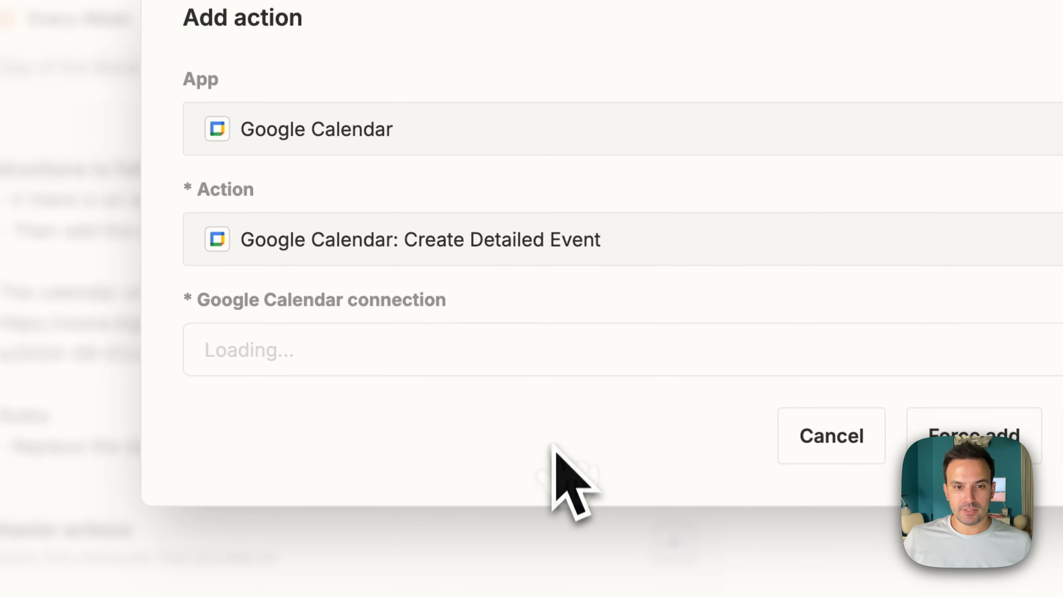
pyautogui.click(519, 364)
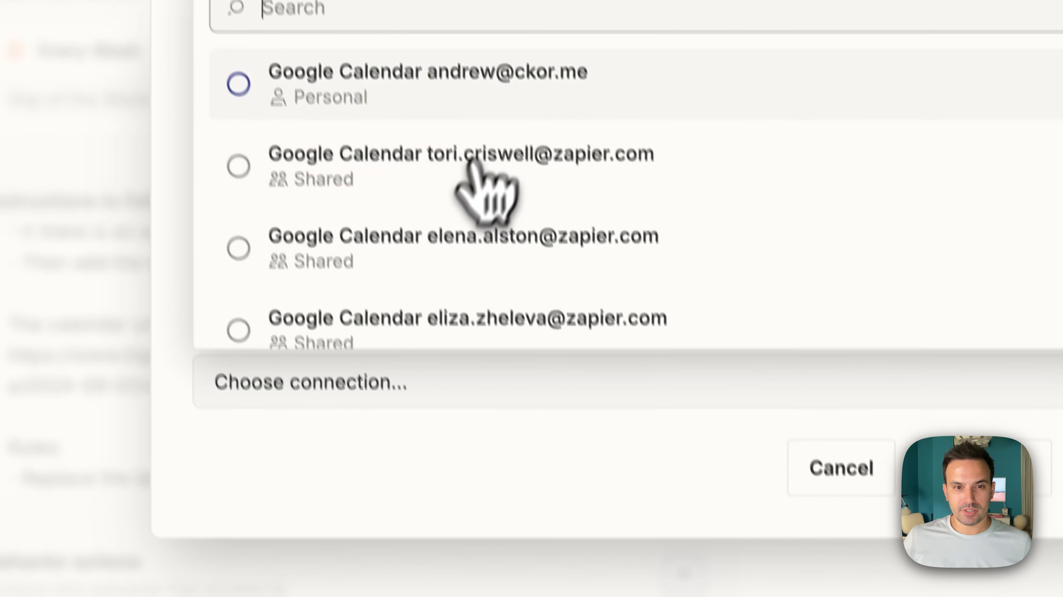
pyautogui.click(480, 46)
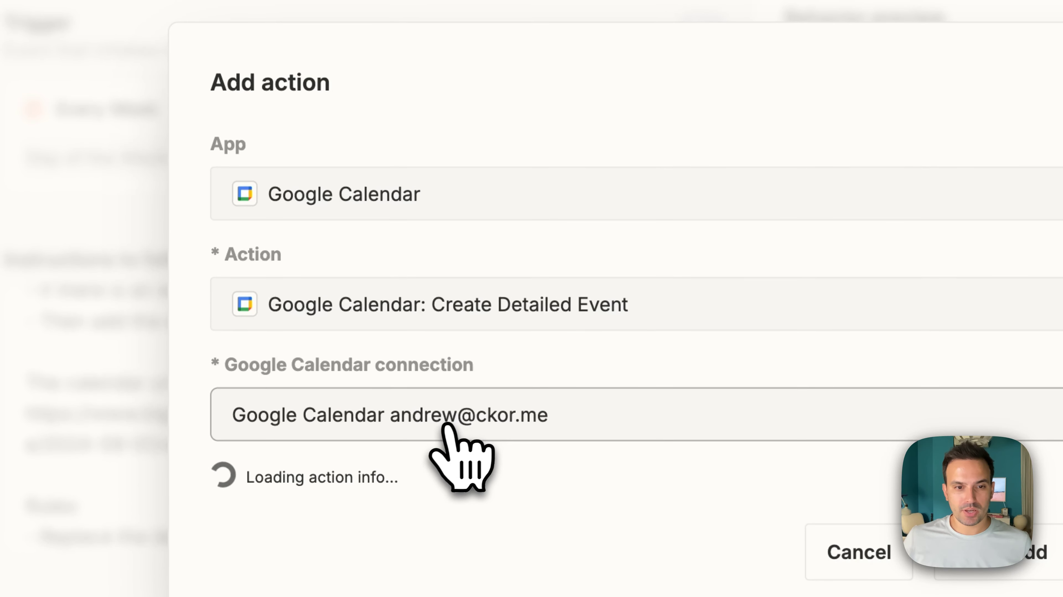
# Fix the action's calendar to the specific value Soccer matches and add the action to the behavior.
pyautogui.click(433, 426)
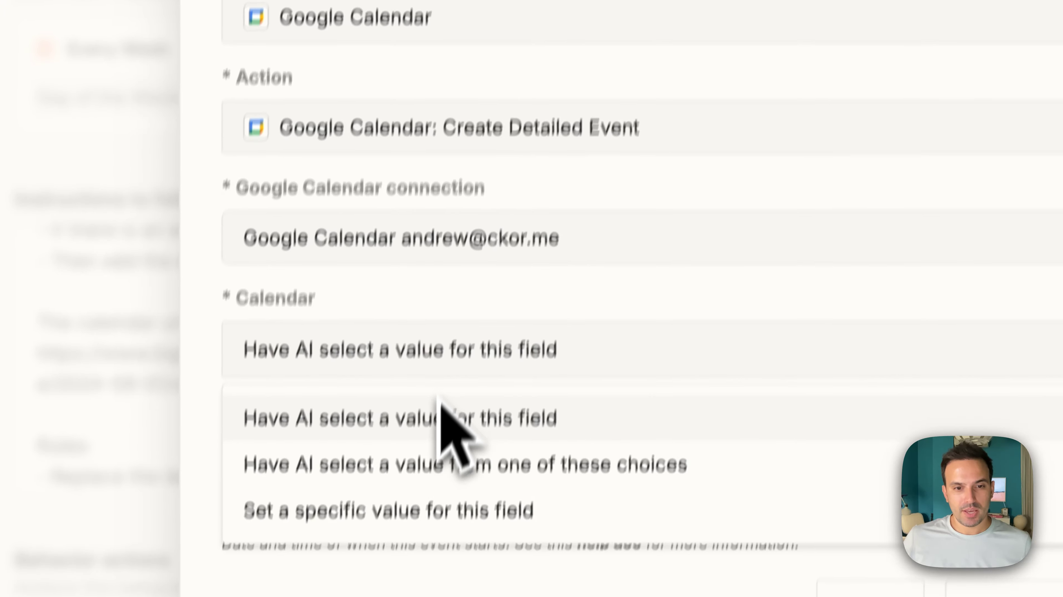
pyautogui.click(446, 437)
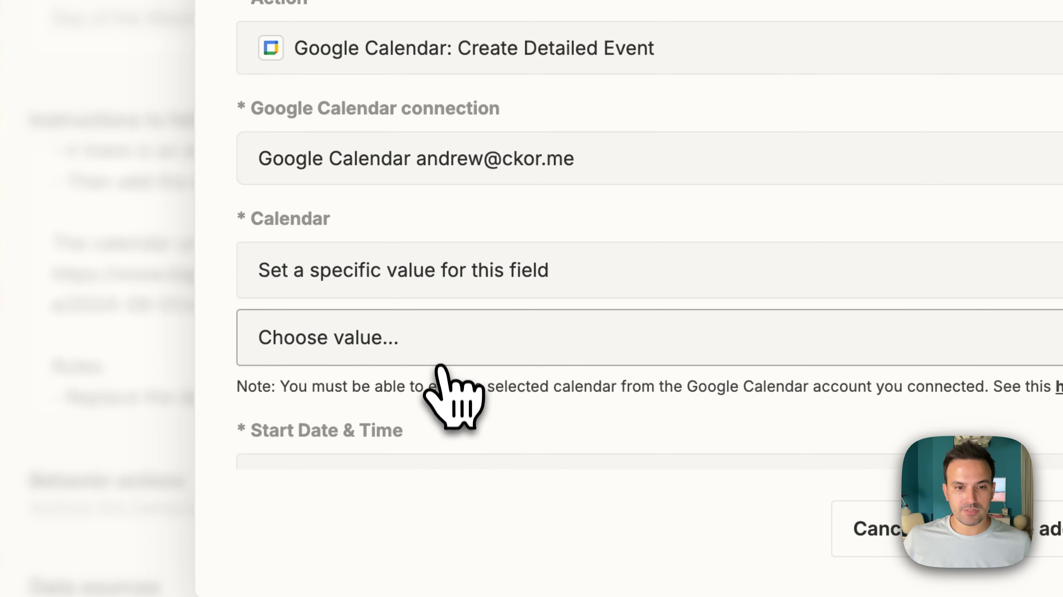
pyautogui.click(442, 356)
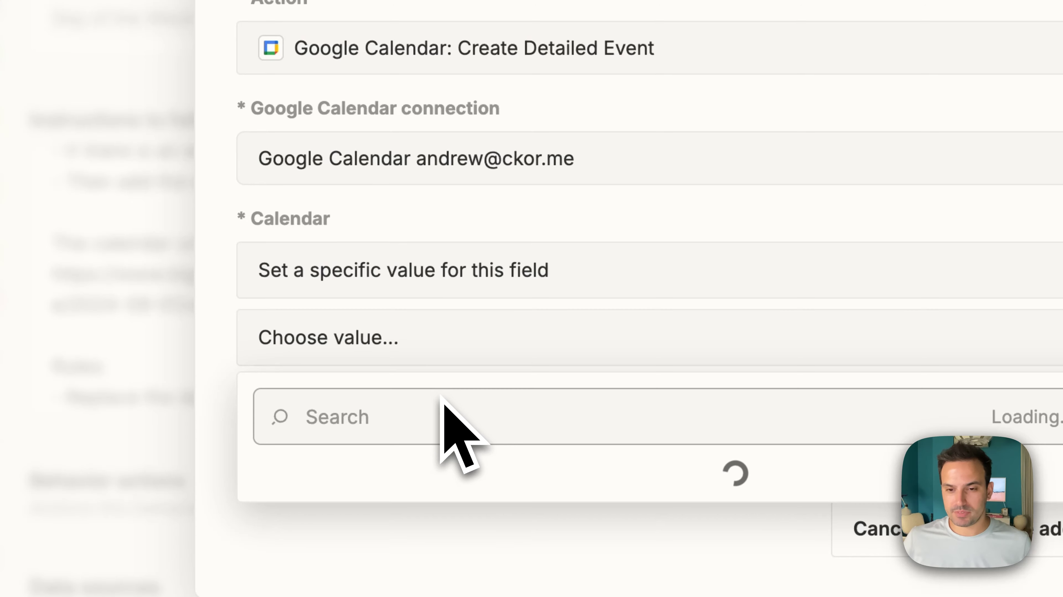
pyautogui.scroll(-1, 467, 209)
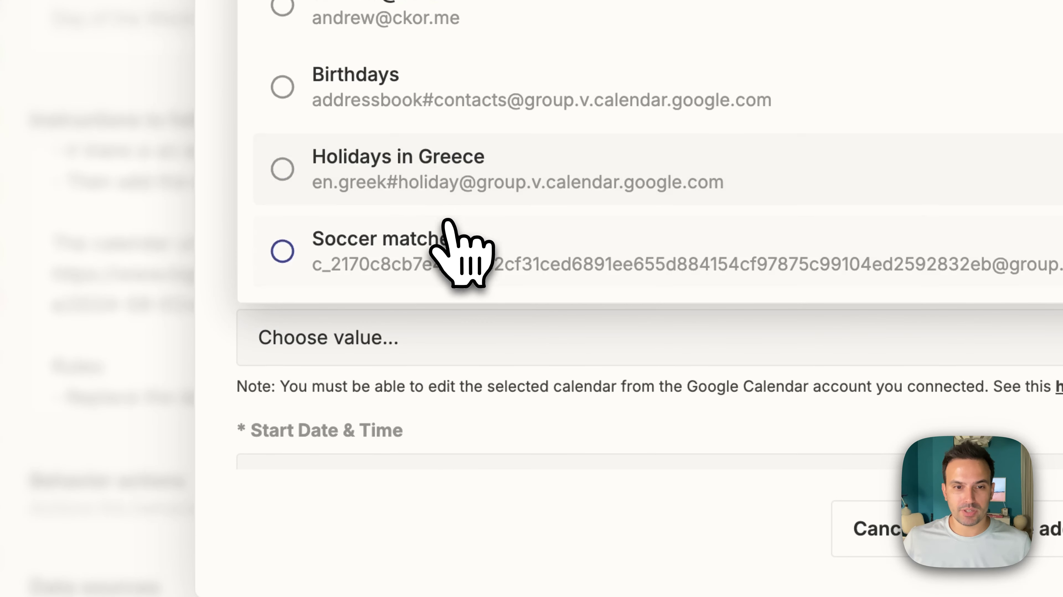
pyautogui.click(462, 249)
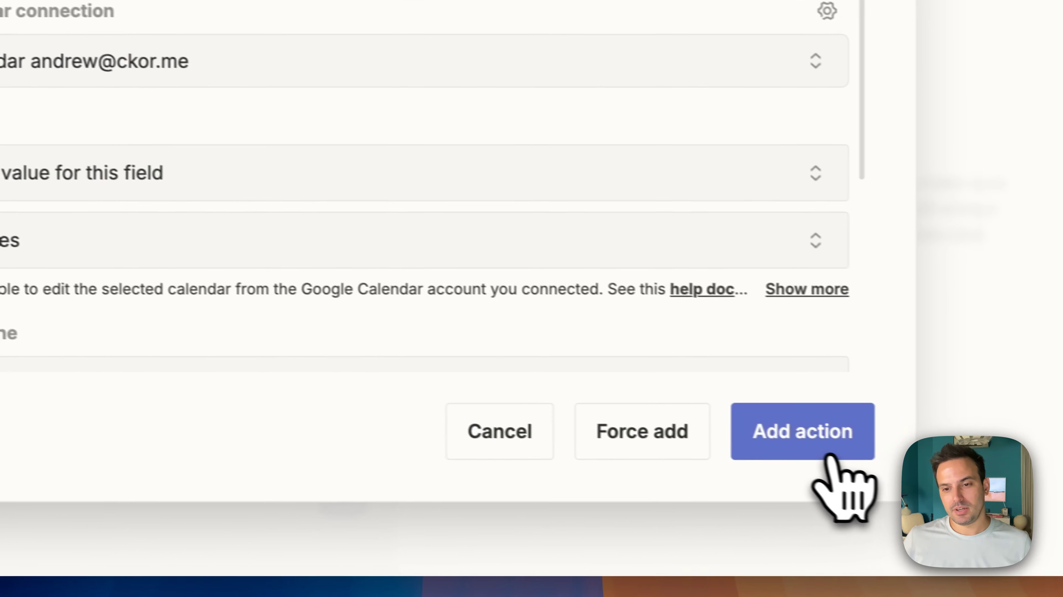
pyautogui.click(831, 455)
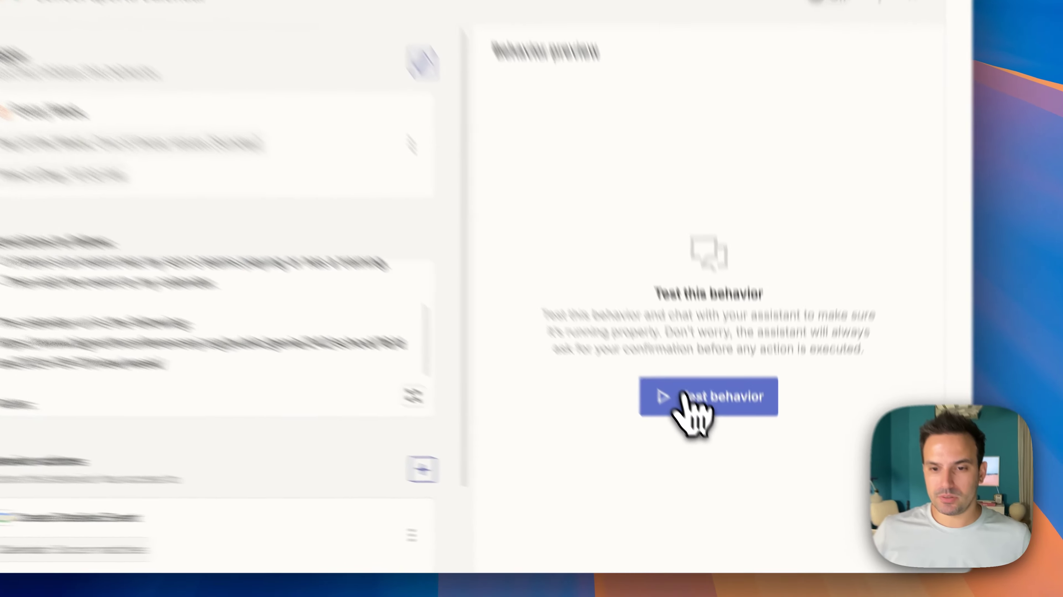
# Test the behavior, review the previewed Boys JV scrimmage event, and approve its creation with the reply "Yes".
pyautogui.click(712, 437)
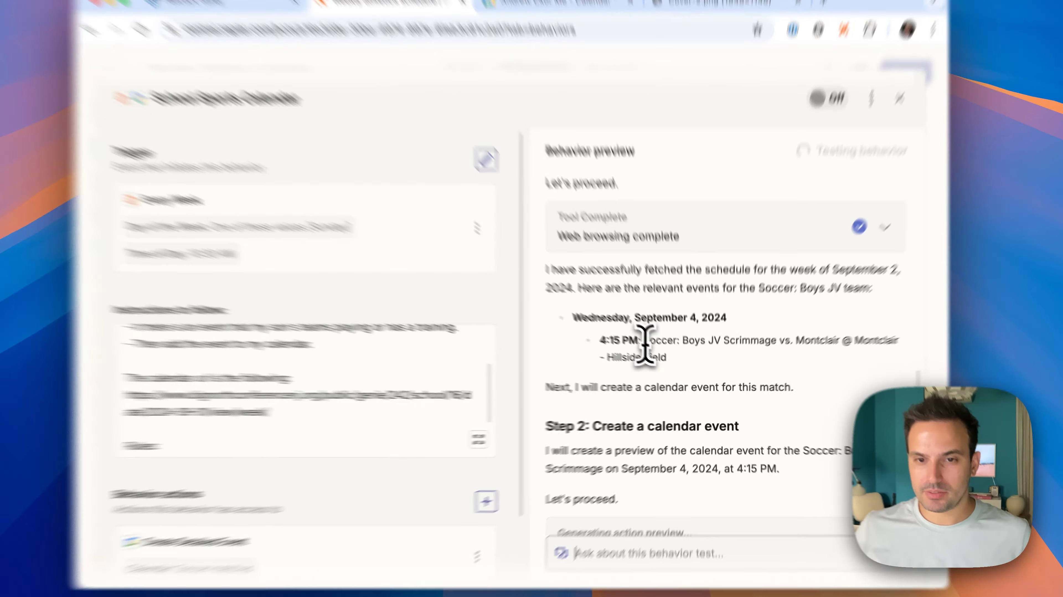
pyautogui.moveTo(653, 349); pyautogui.dragTo(699, 349)
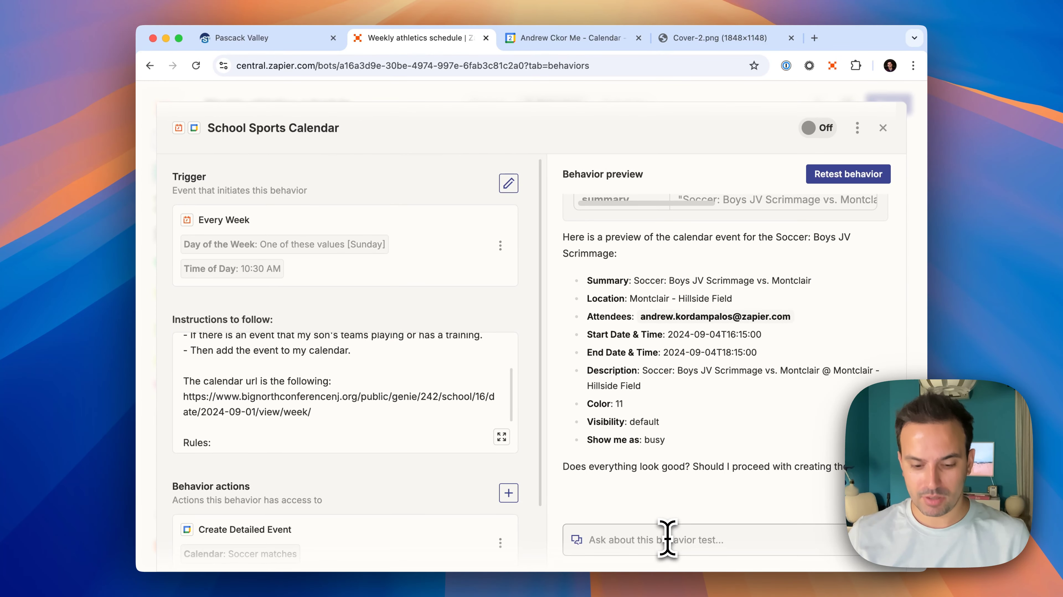
pyautogui.press('Return')
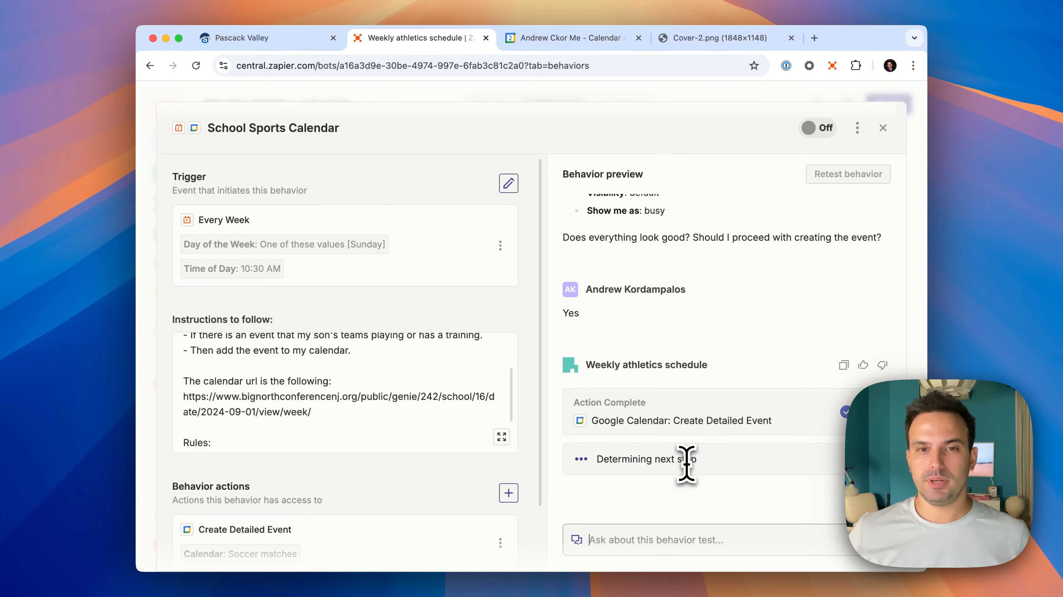
# Check Google Calendar for the scrimmage event, and turn on the School Sports Calendar behavior in Zapier Central.
pyautogui.click(589, 45)
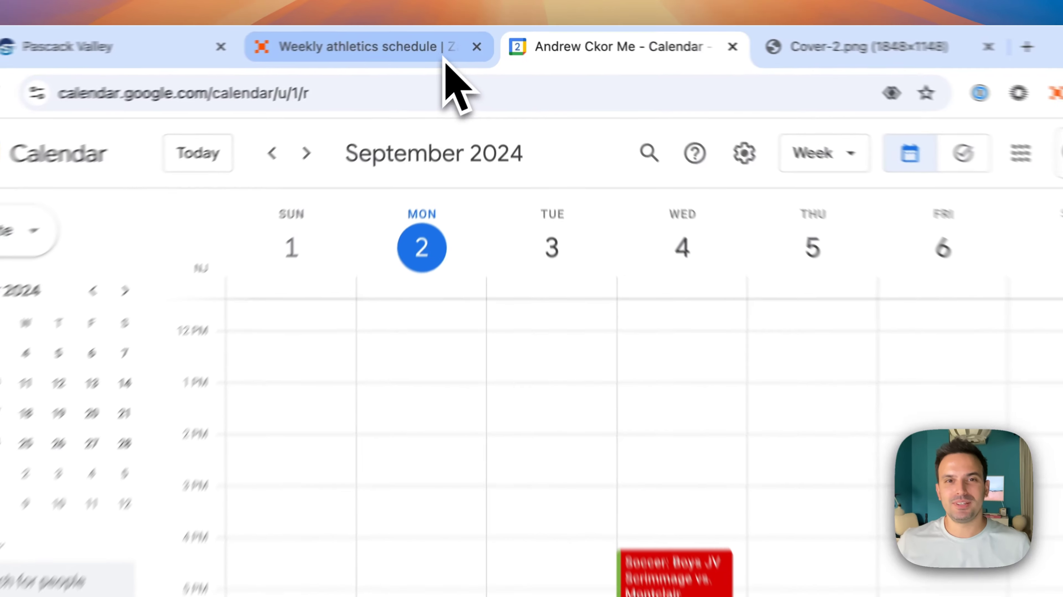
pyautogui.click(453, 42)
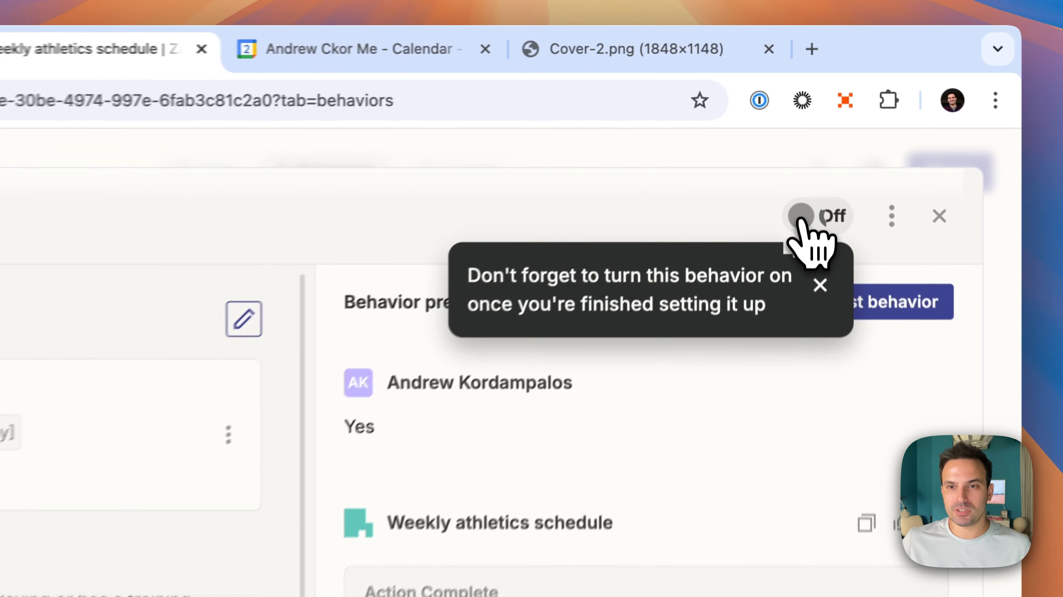
pyautogui.click(809, 128)
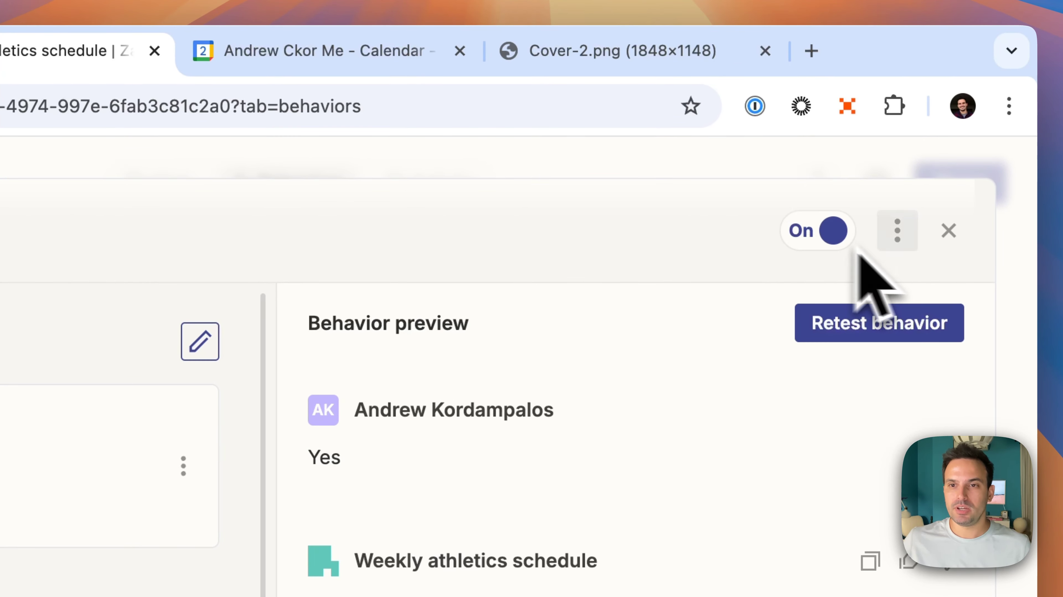